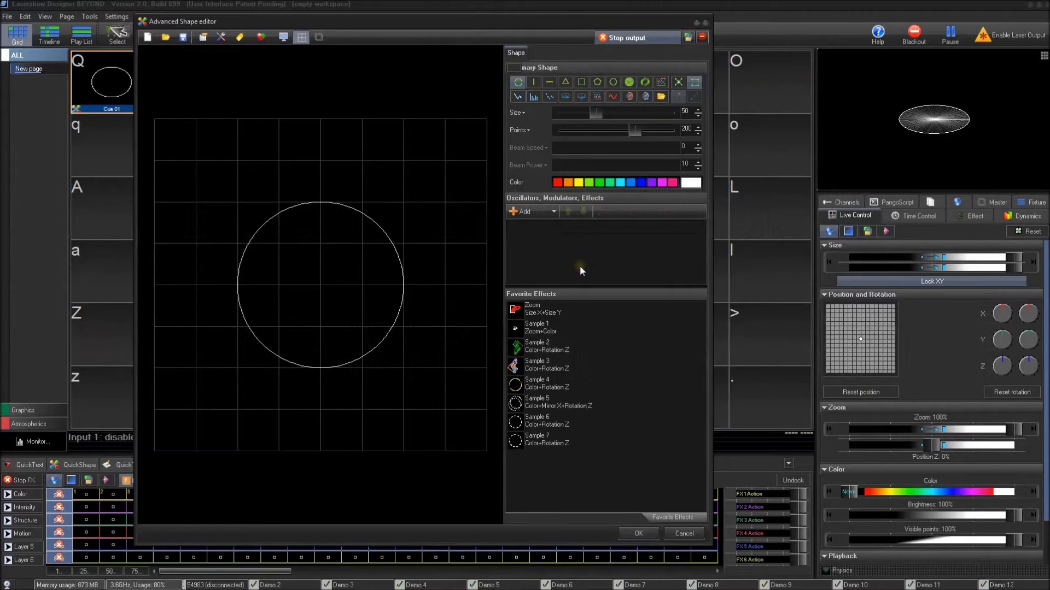
Add a Color effect to the circle from the Advanced Shape editor's effects list
left_click(554, 213)
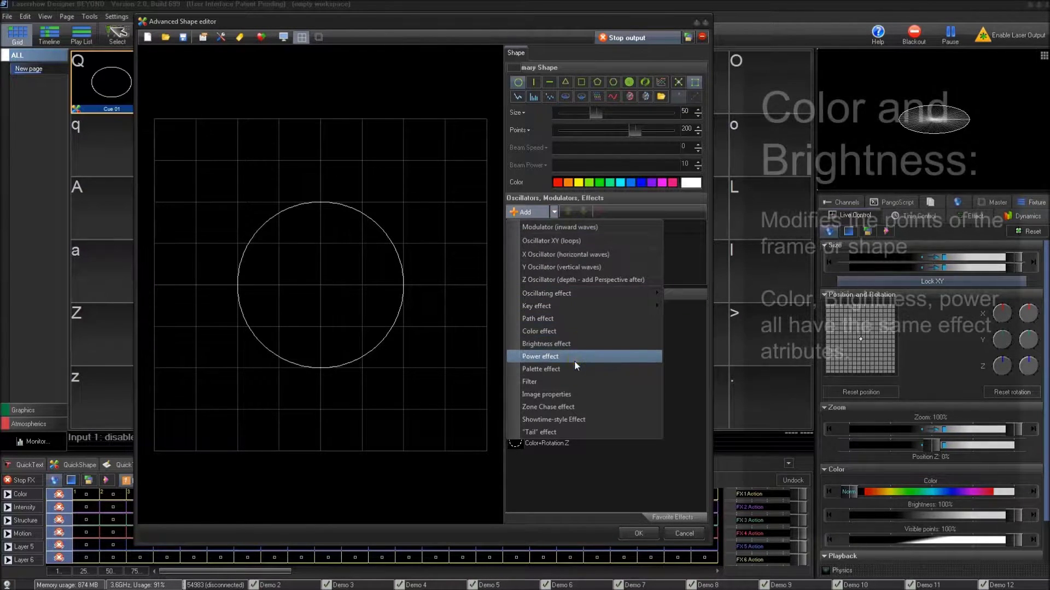
left_click(575, 338)
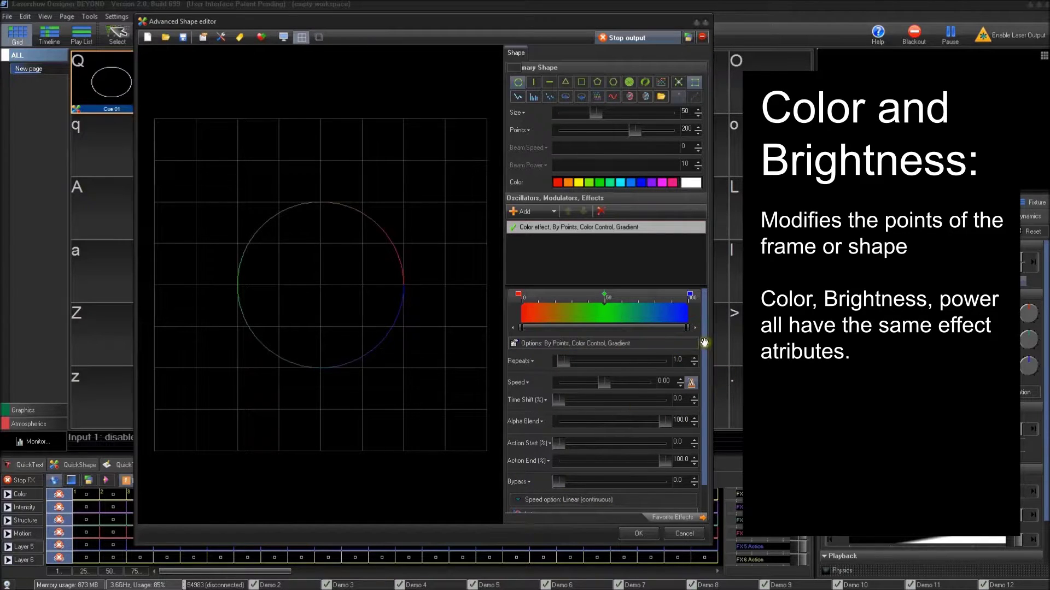
scroll(697, 392, "down", 1)
scroll(698, 393, "up", 1)
left_click(603, 253)
left_click(580, 239)
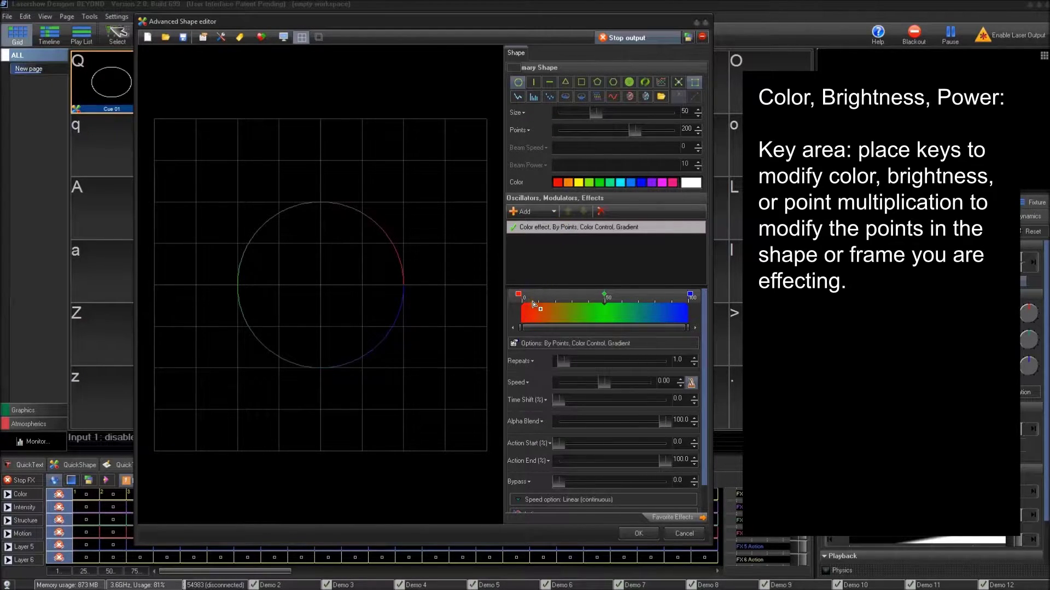
left_click(678, 290)
left_click(547, 294)
left_click(519, 295)
left_click(517, 297)
left_click(690, 296)
Make the middle gradient key white and add an orange key
double_click(604, 297)
double_click(487, 280)
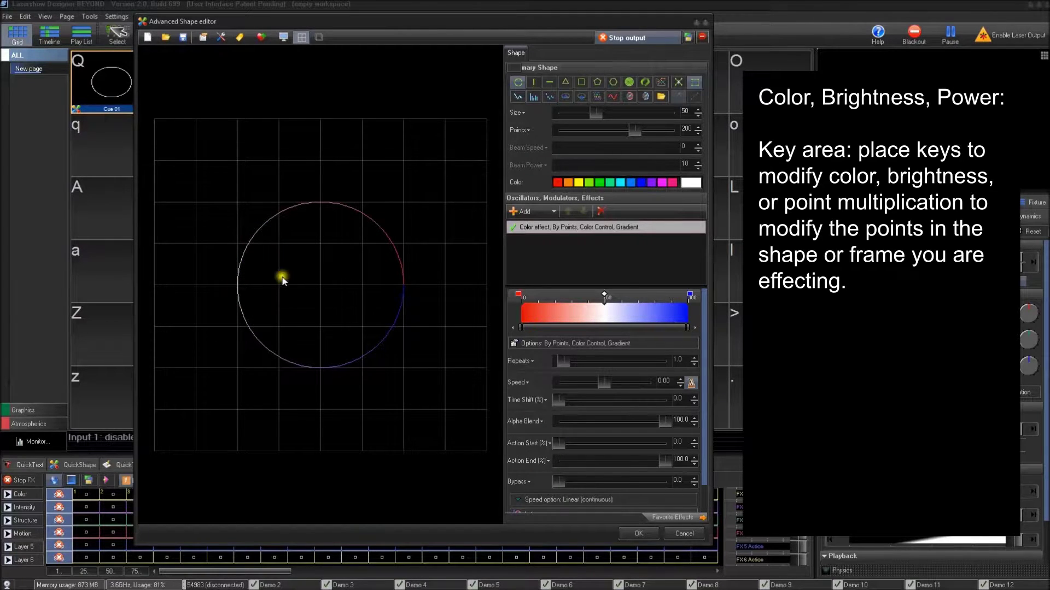
left_click(531, 256)
double_click(555, 301)
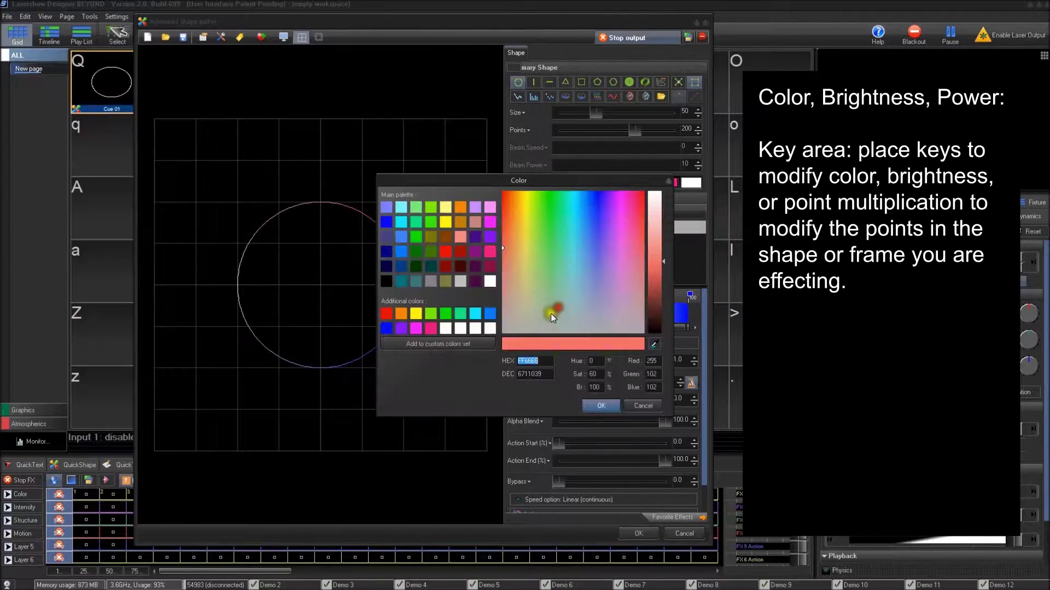
left_click(454, 212)
double_click(458, 210)
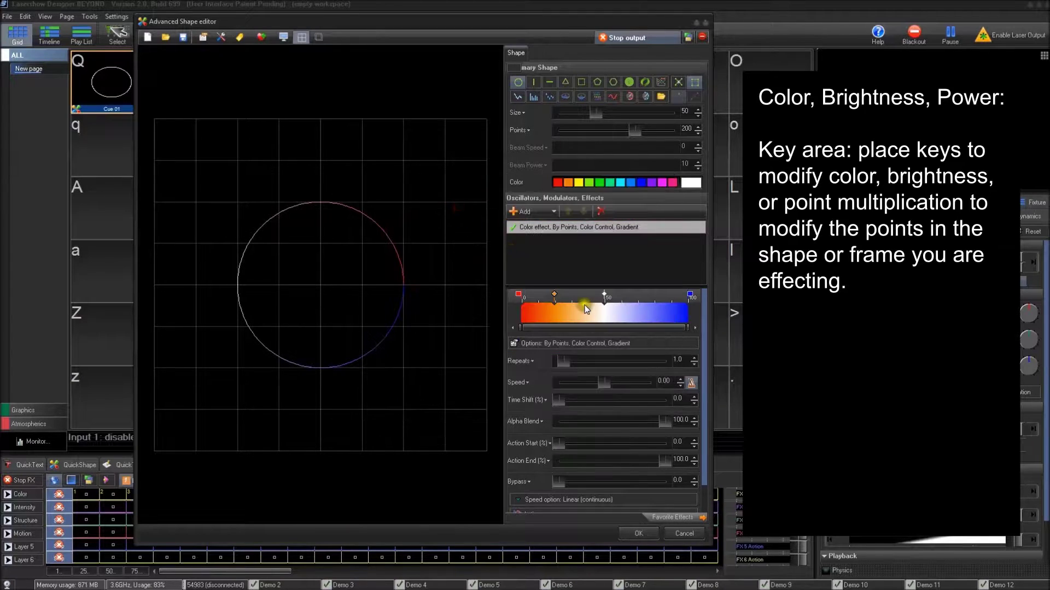
Add cyan, green and magenta keys to the gradient
left_click(587, 294)
double_click(580, 295)
left_click(401, 227)
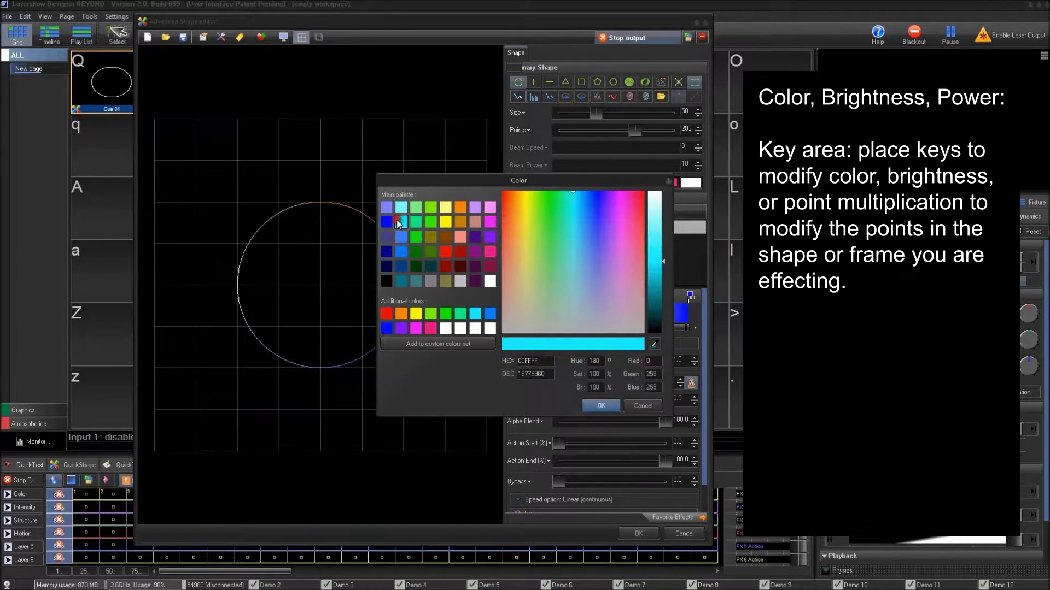
double_click(401, 227)
double_click(637, 303)
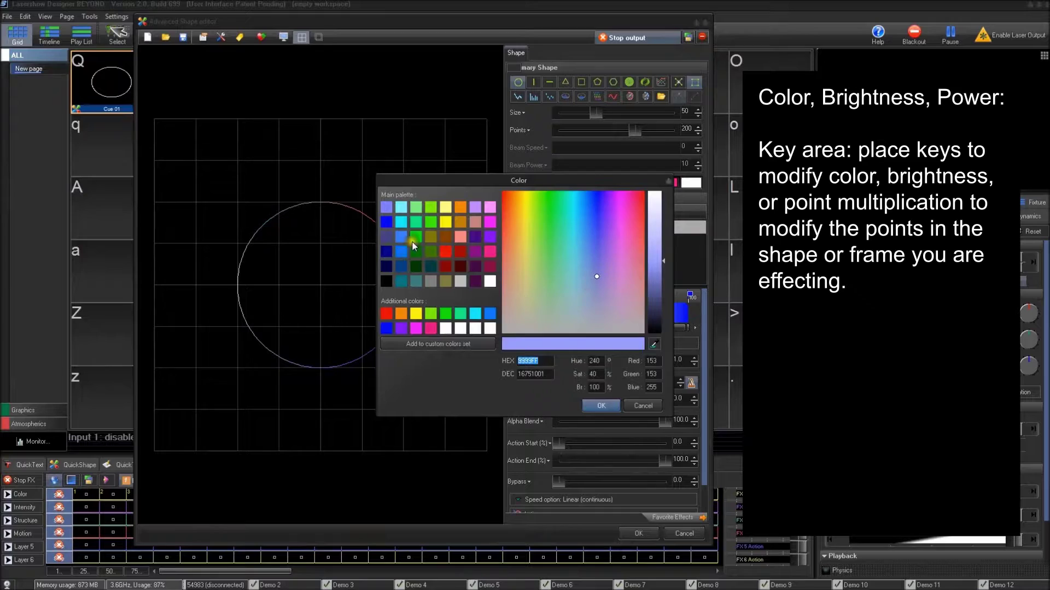
double_click(411, 240)
double_click(660, 300)
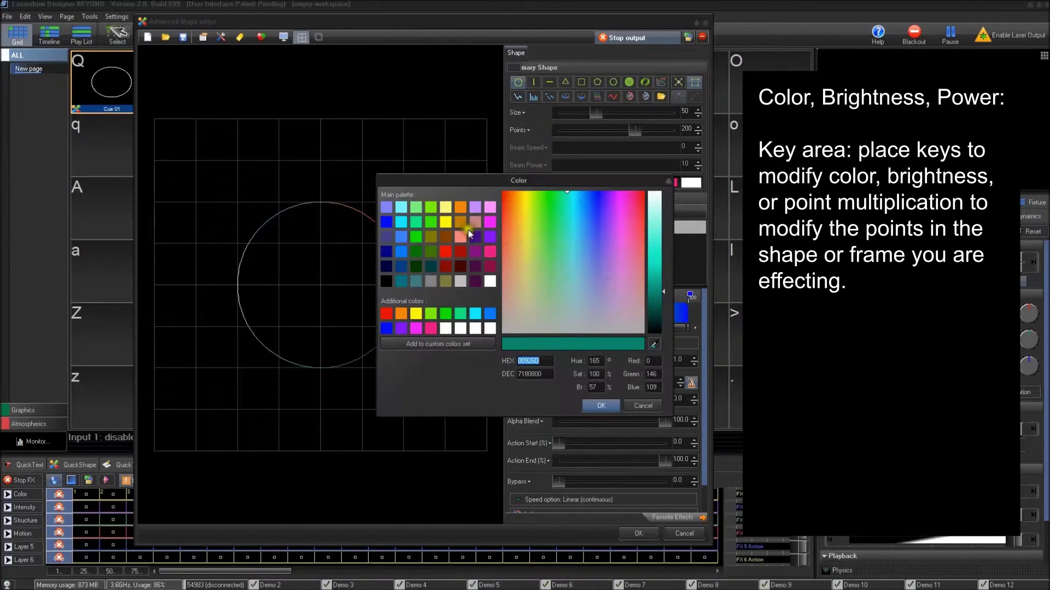
double_click(485, 223)
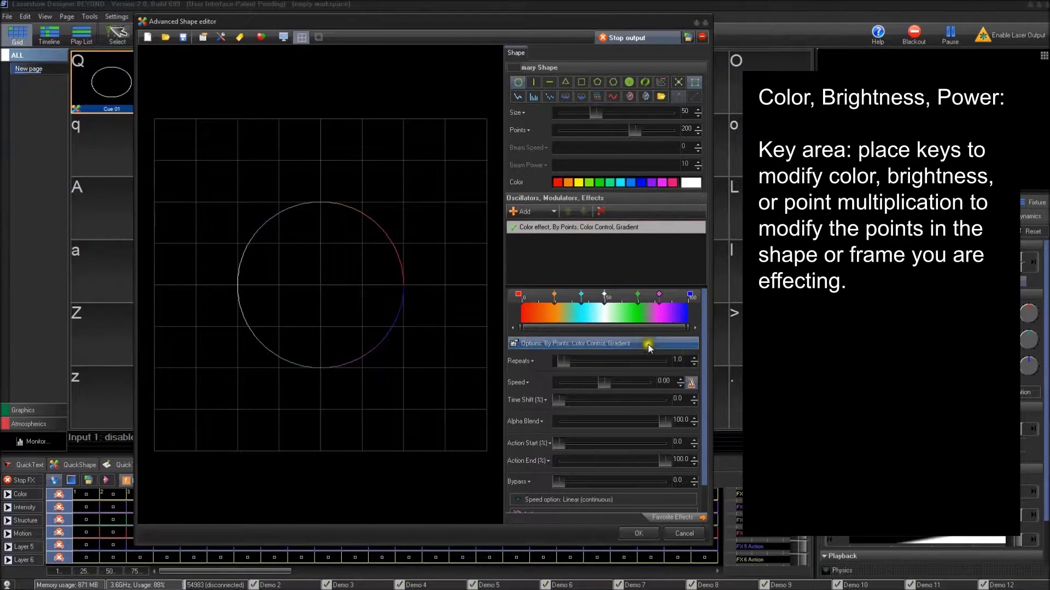
Allocate all gradient colours linearly, then delete the extra gradient key
left_click(621, 298)
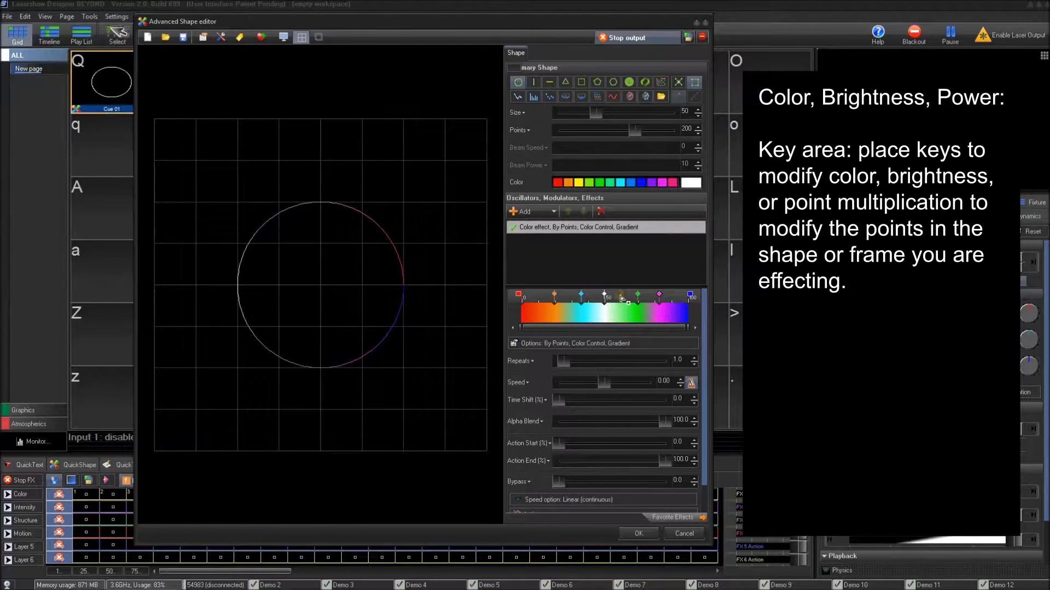
right_click(621, 298)
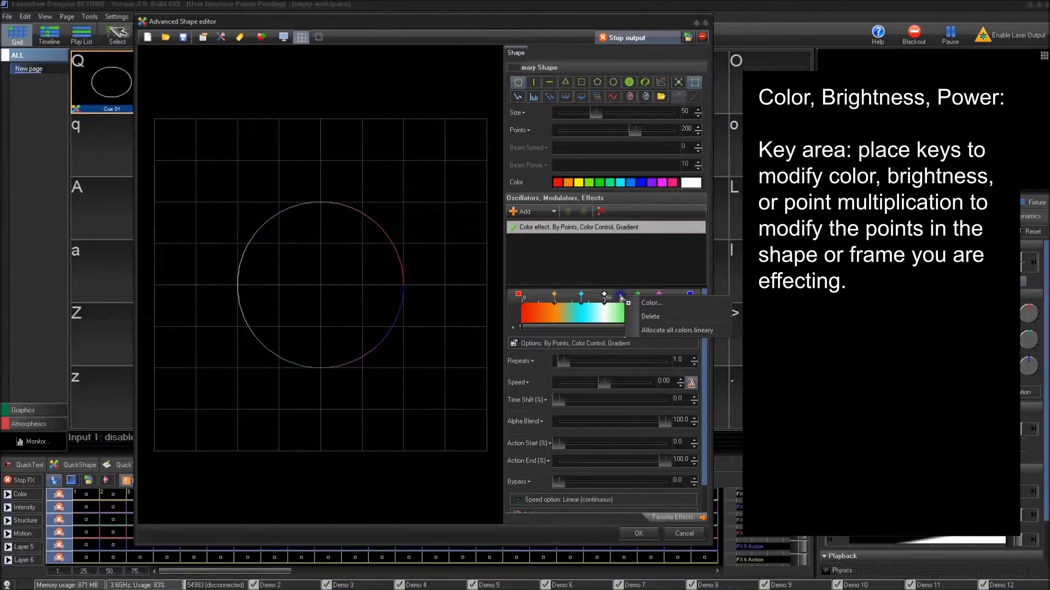
left_click(651, 331)
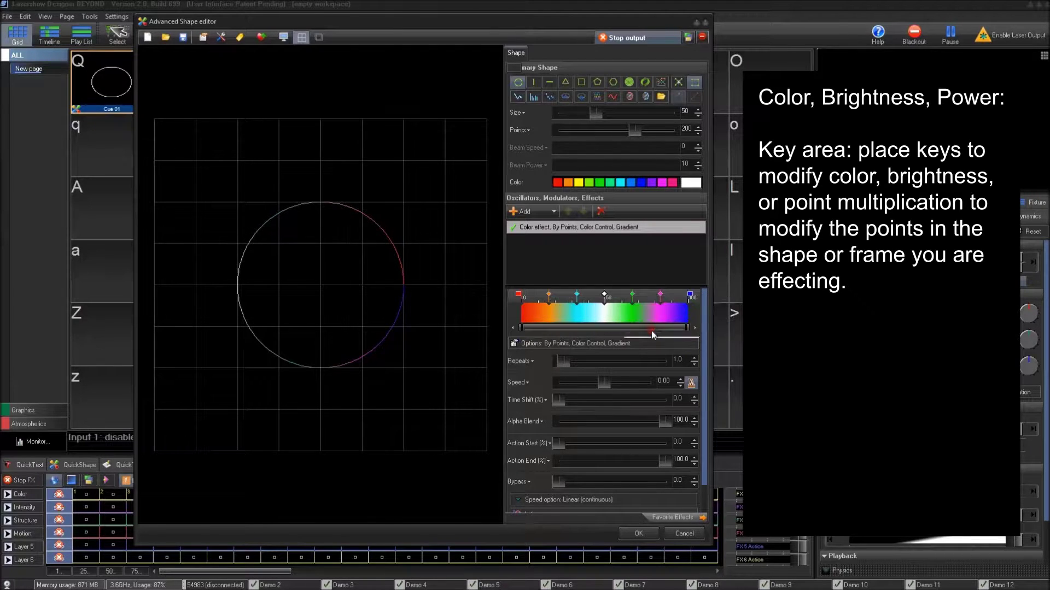
left_click(605, 296)
double_click(590, 295)
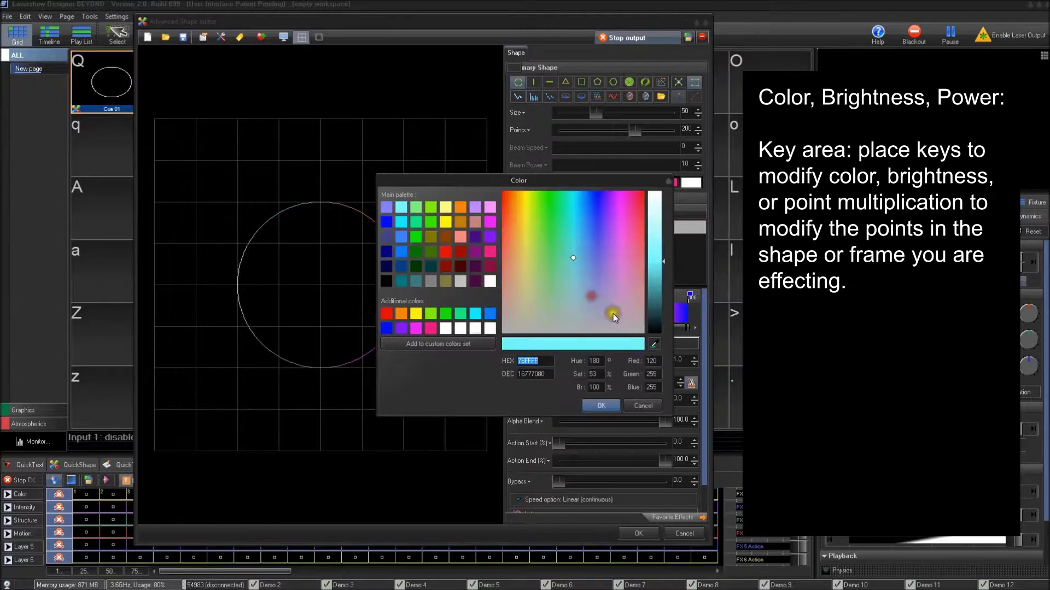
left_click(603, 406)
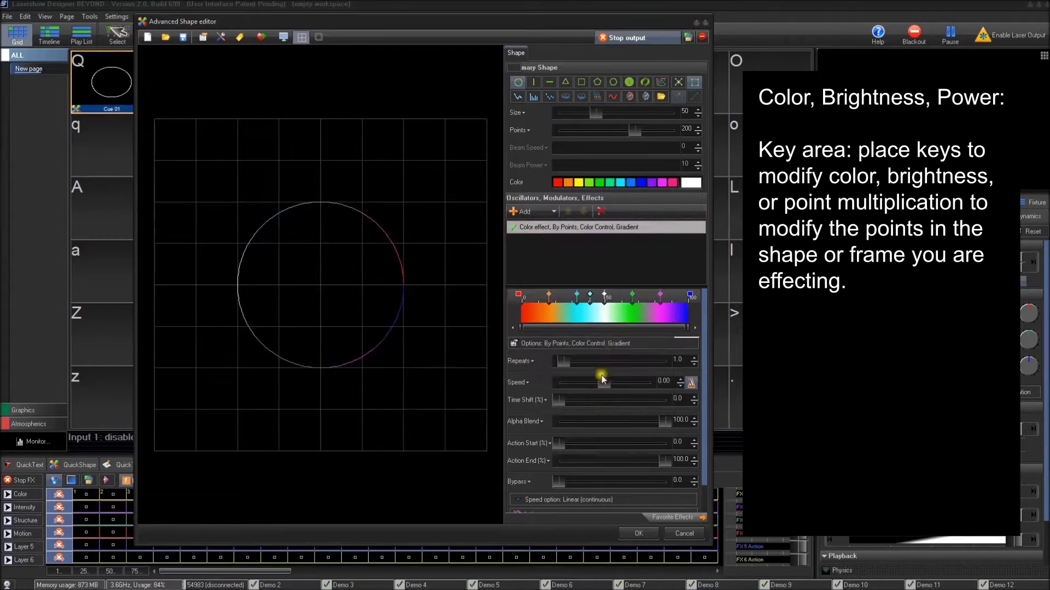
right_click(591, 295)
left_click(613, 316)
left_click(579, 355)
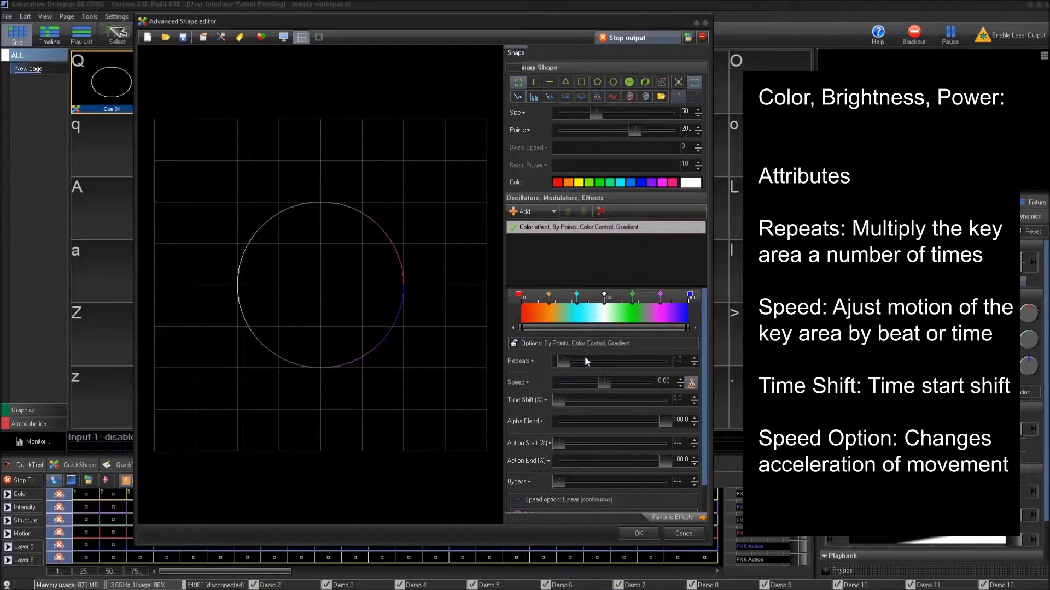
left_click(688, 311)
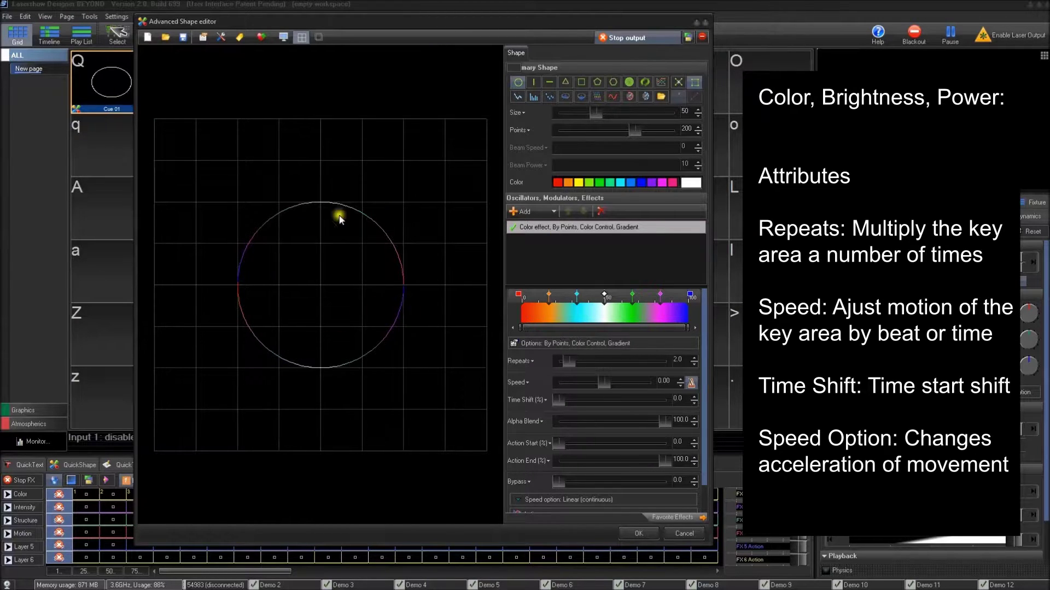
scroll(622, 363, "up", 3)
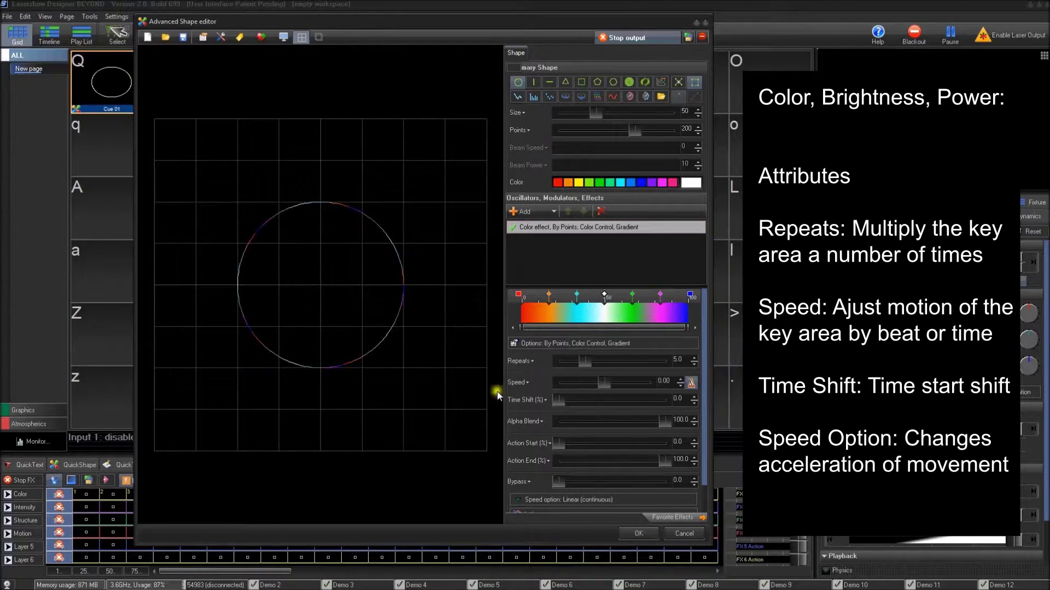
double_click(667, 381)
type("1")
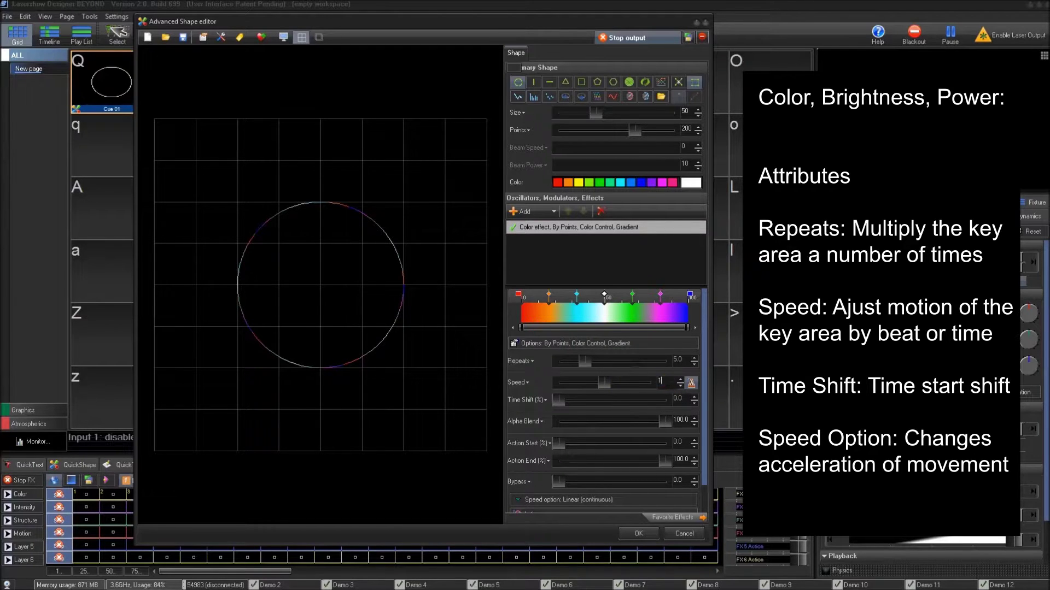
type("00.00")
key("Return")
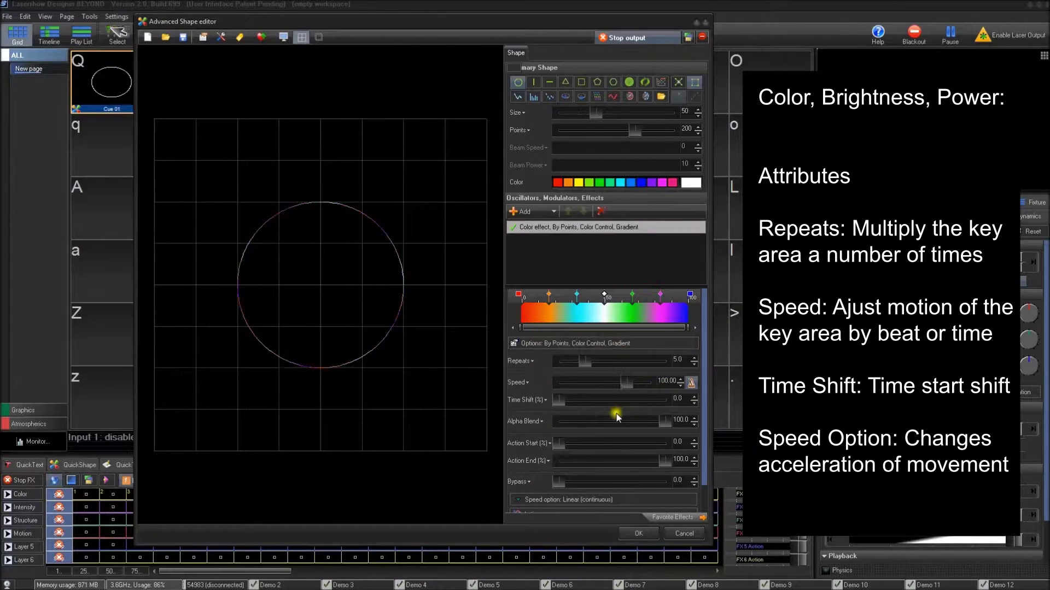
left_click_drag(558, 399, 645, 401)
key("ctrl+z")
mouse_move(666, 425)
left_mouse_down()
mouse_move(543, 451)
mouse_move(630, 457)
left_mouse_up()
left_click_drag(642, 454, 650, 454)
scroll(706, 473, "down", 1)
scroll(706, 473, "down", 1)
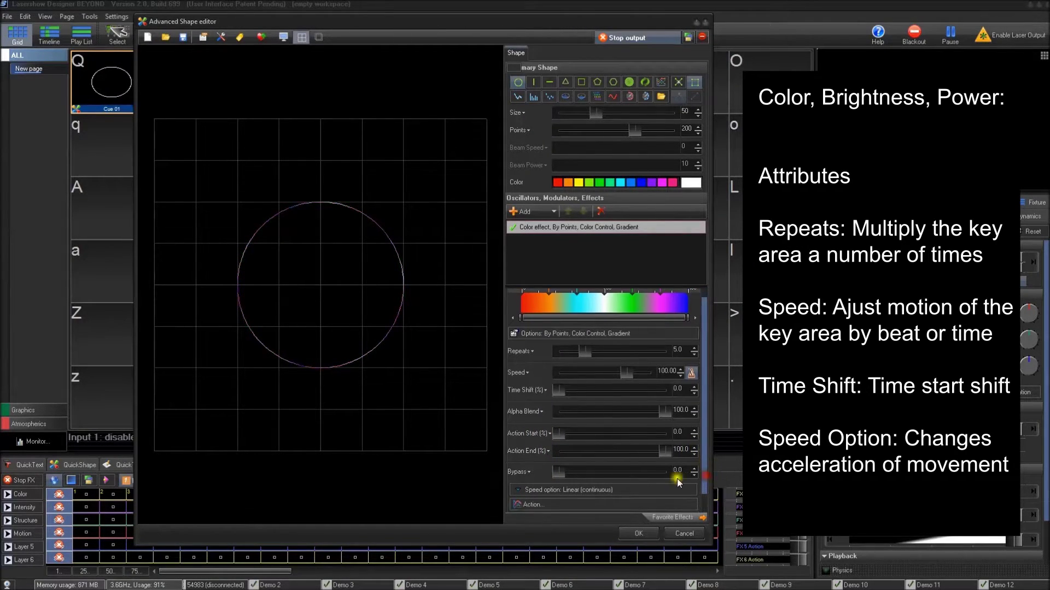
Set the effect's Speed option to Ping-Pong (smooth)
left_click(632, 489)
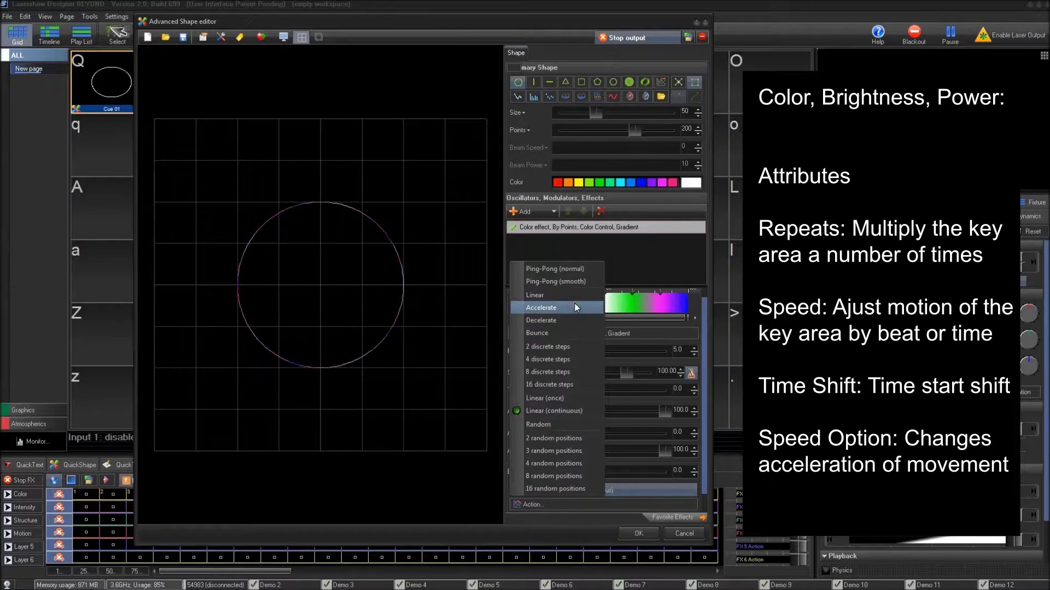
left_click(580, 282)
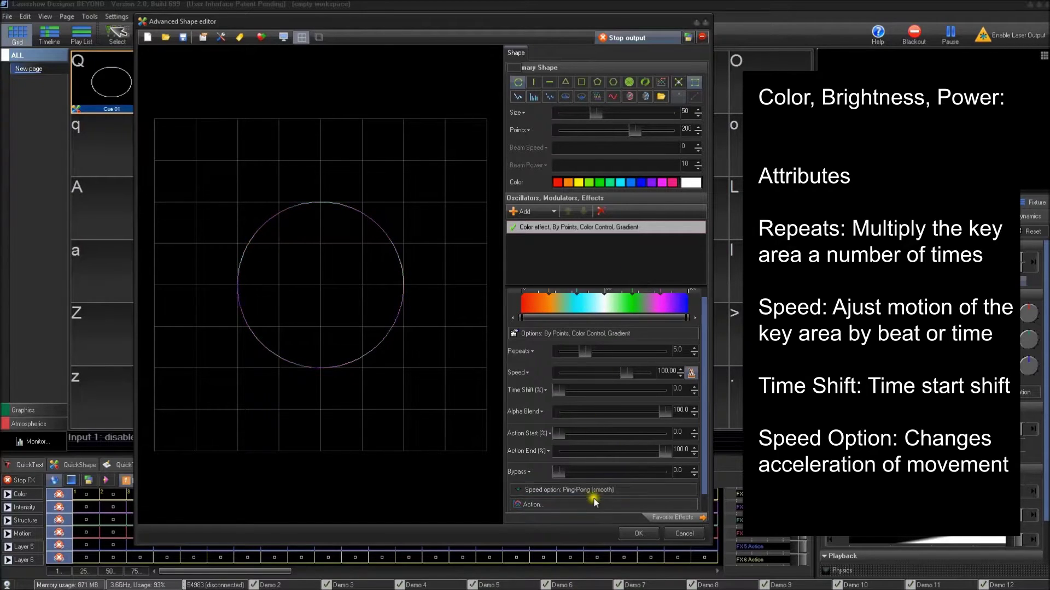
left_click_drag(704, 475, 706, 420)
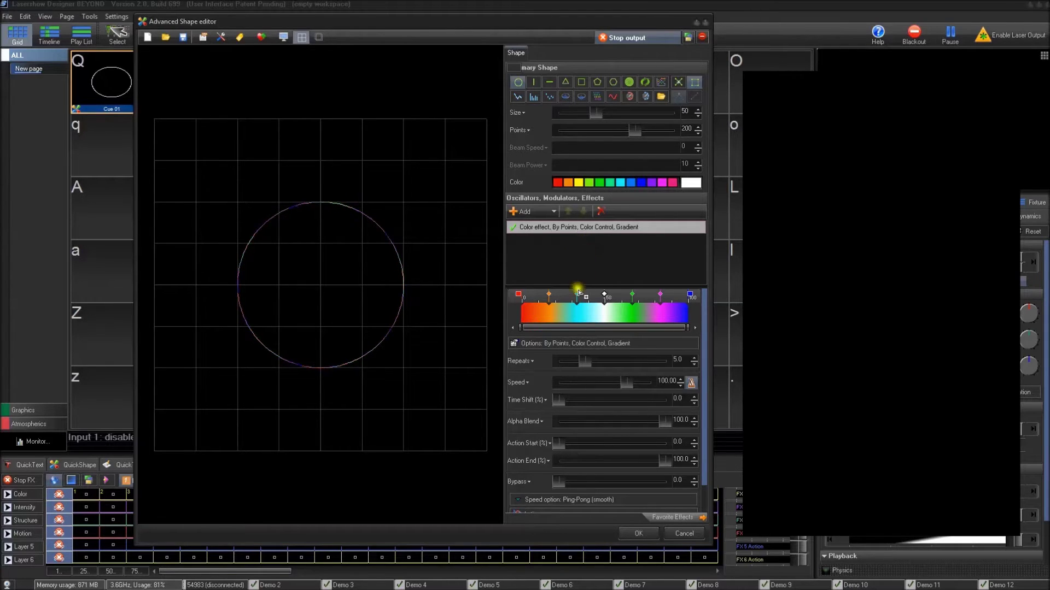
Add a new effect and set its Options to Brightness Control
left_click(547, 209)
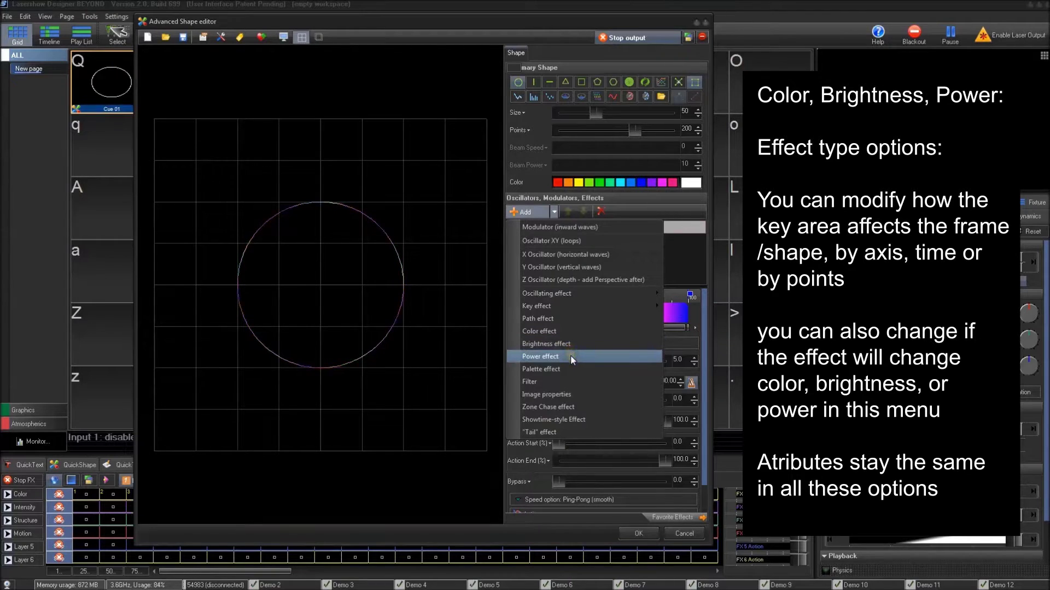
left_click(539, 331)
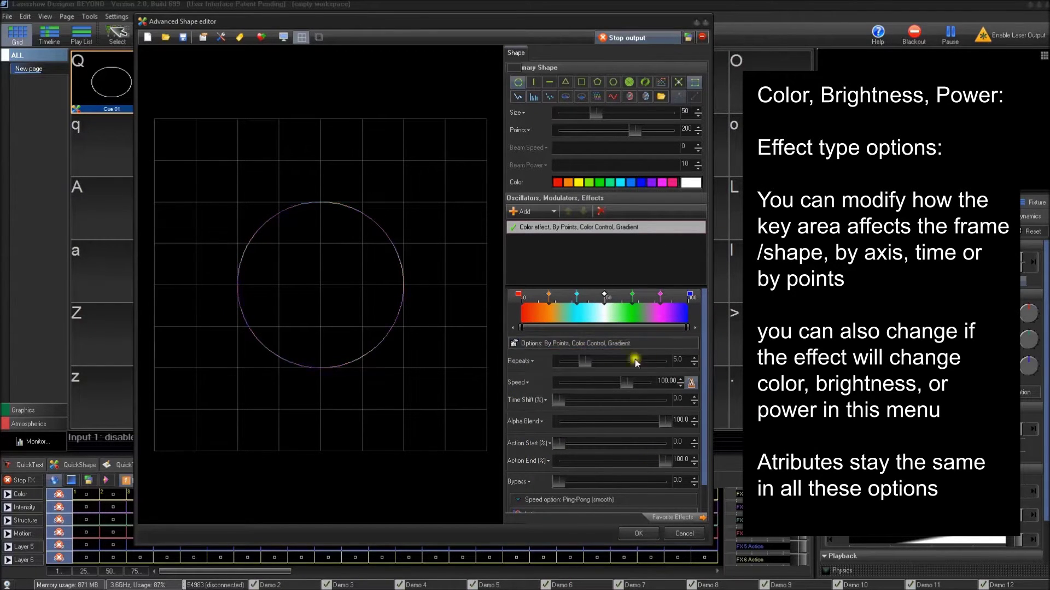
left_click(572, 347)
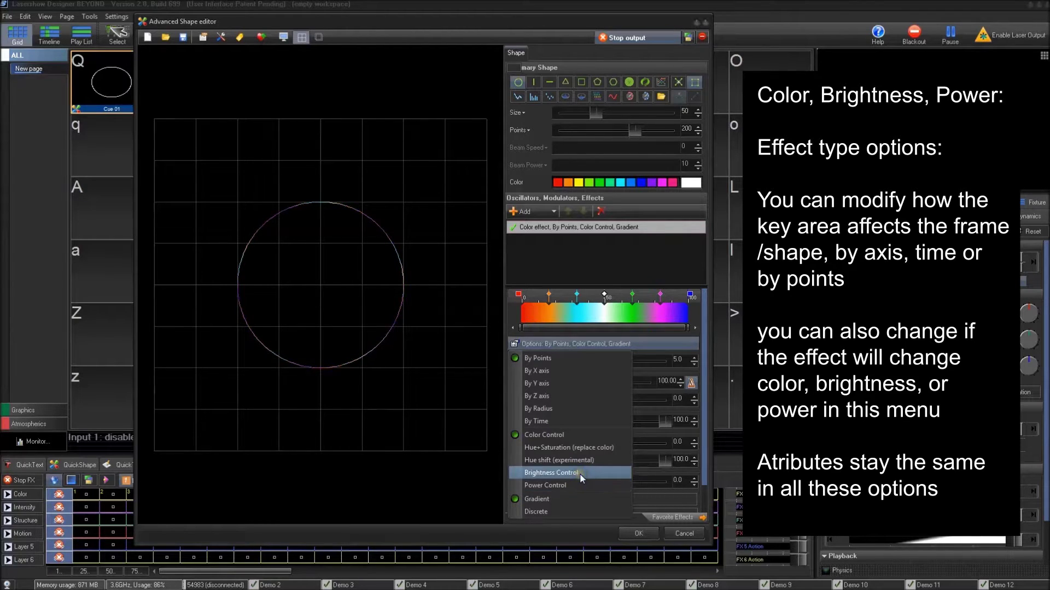
left_click(578, 475)
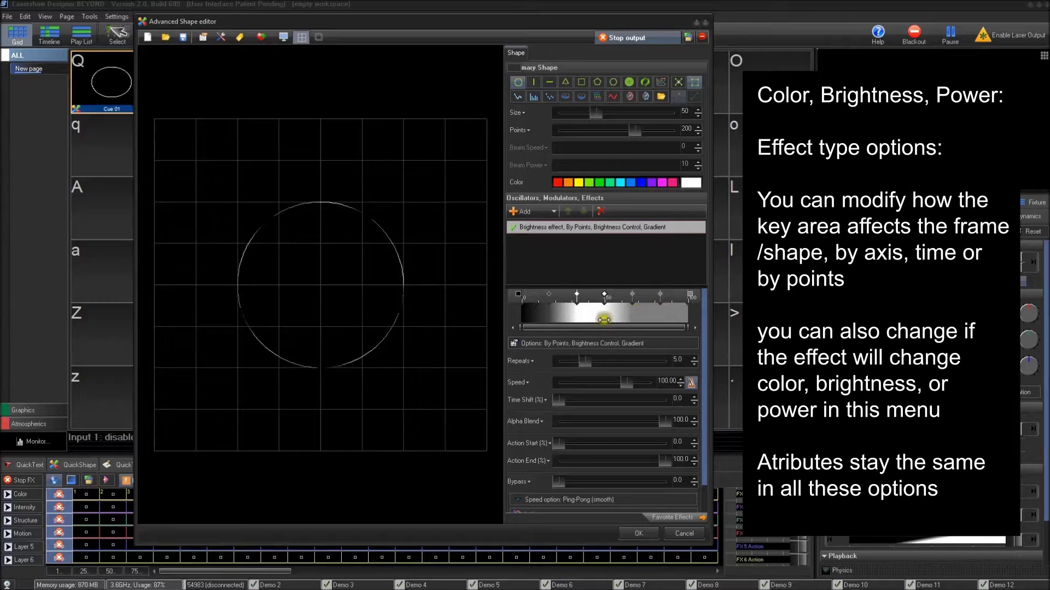
Lower two gradient points' brightness, nudge the right point, and remove one point
double_click(574, 299)
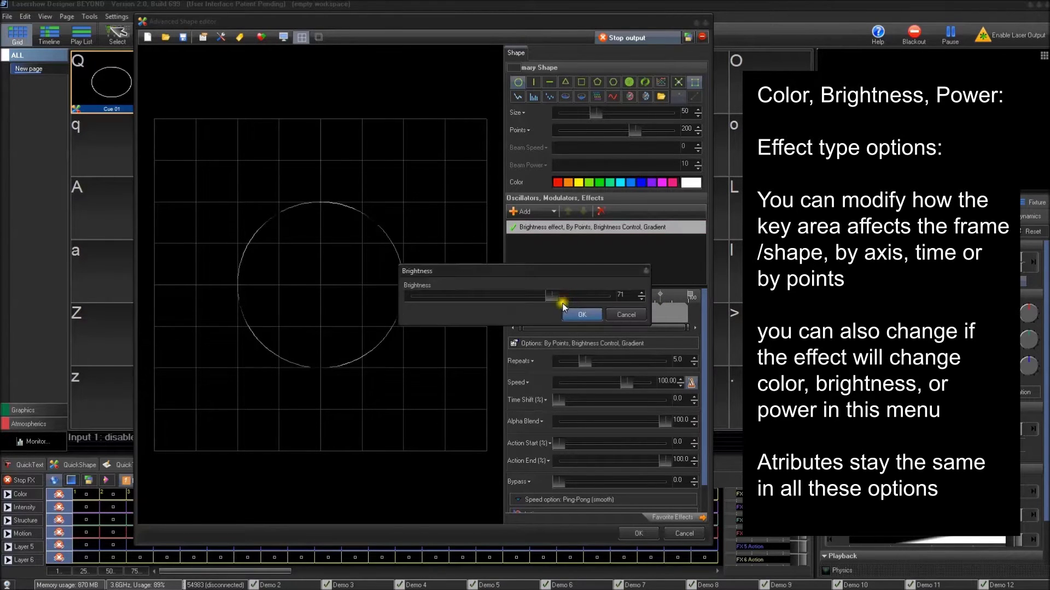
left_click(577, 315)
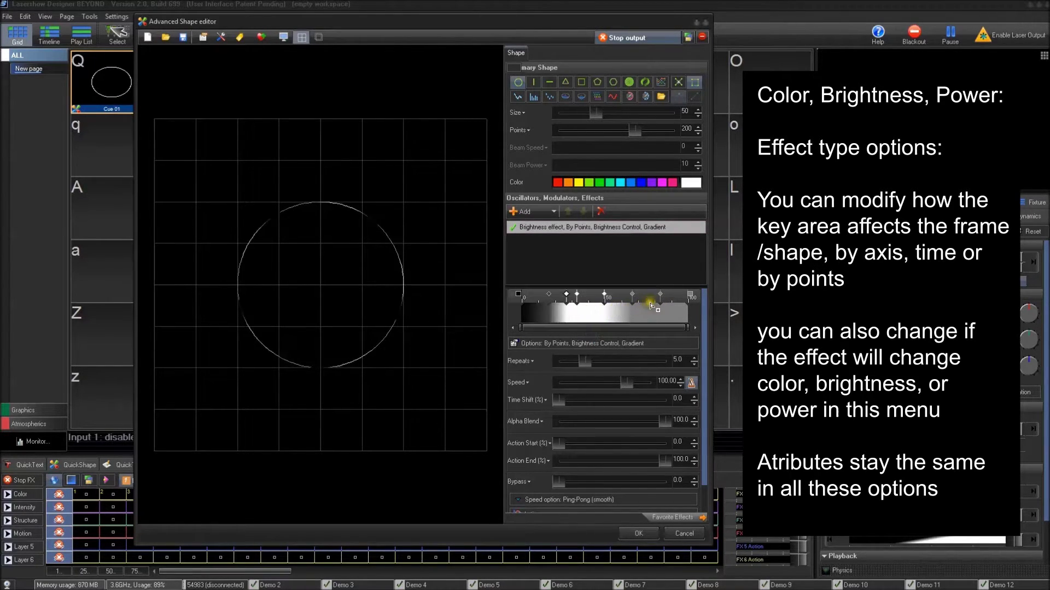
double_click(649, 300)
left_click_drag(507, 295, 498, 297)
left_click(581, 315)
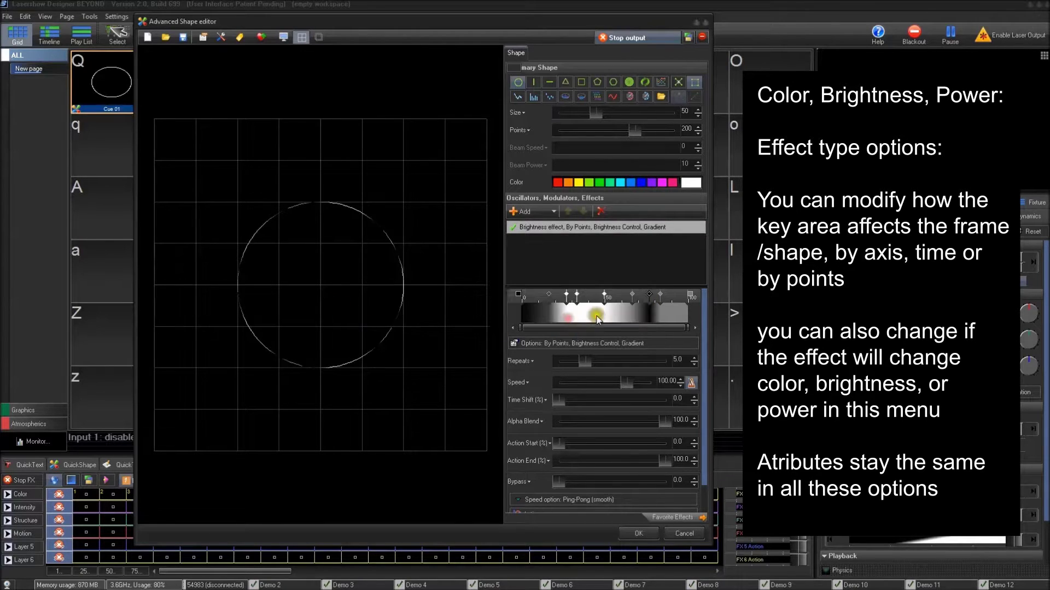
left_click_drag(656, 294, 661, 294)
left_click(677, 318)
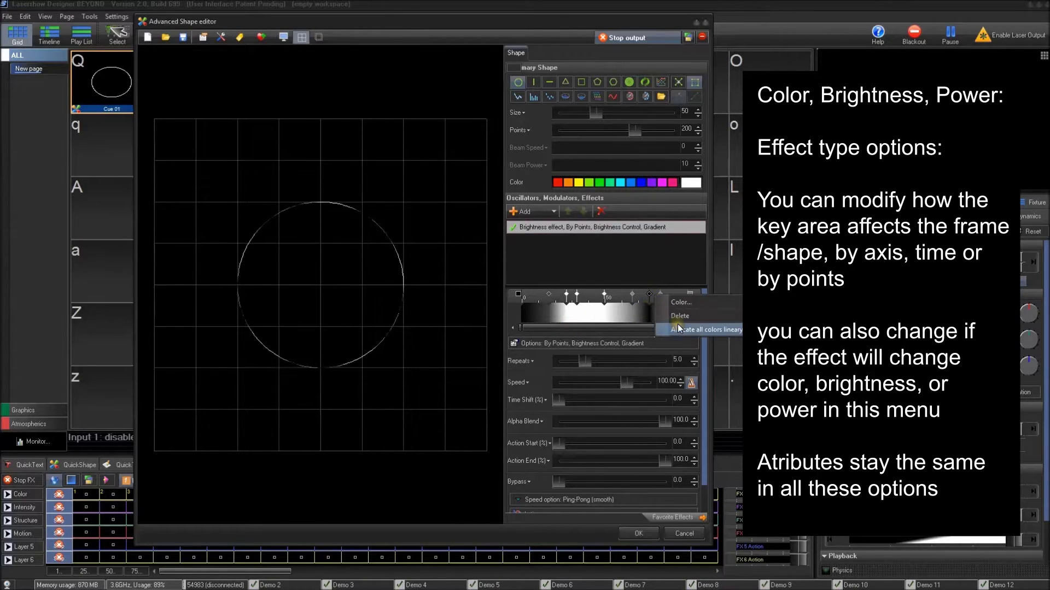
left_click_drag(565, 293, 578, 328)
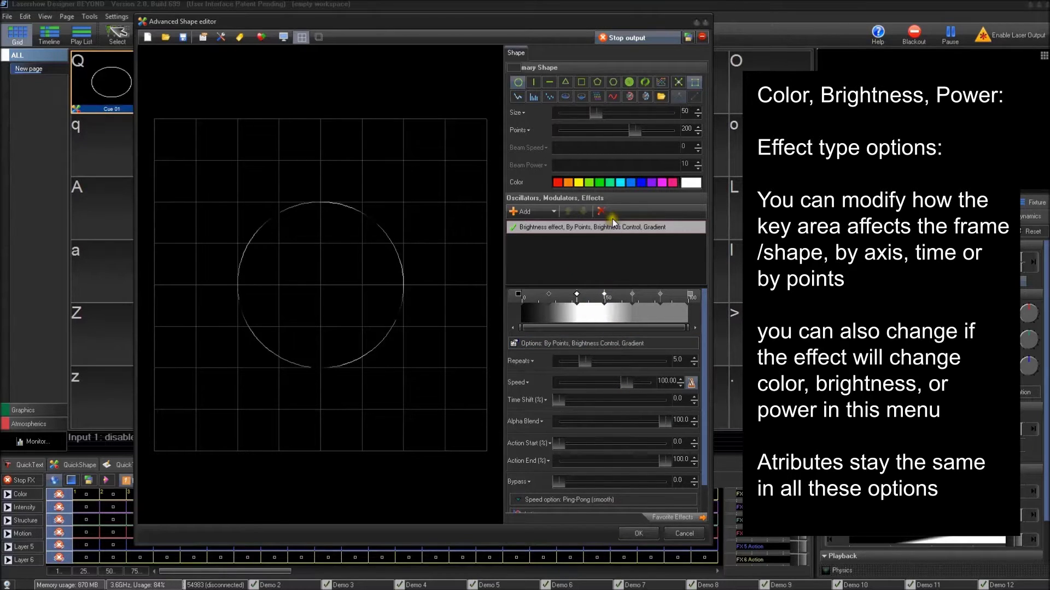
Switch to Power Control, set Repeats, set speed to 0, and drag the middle curve point
left_click(536, 343)
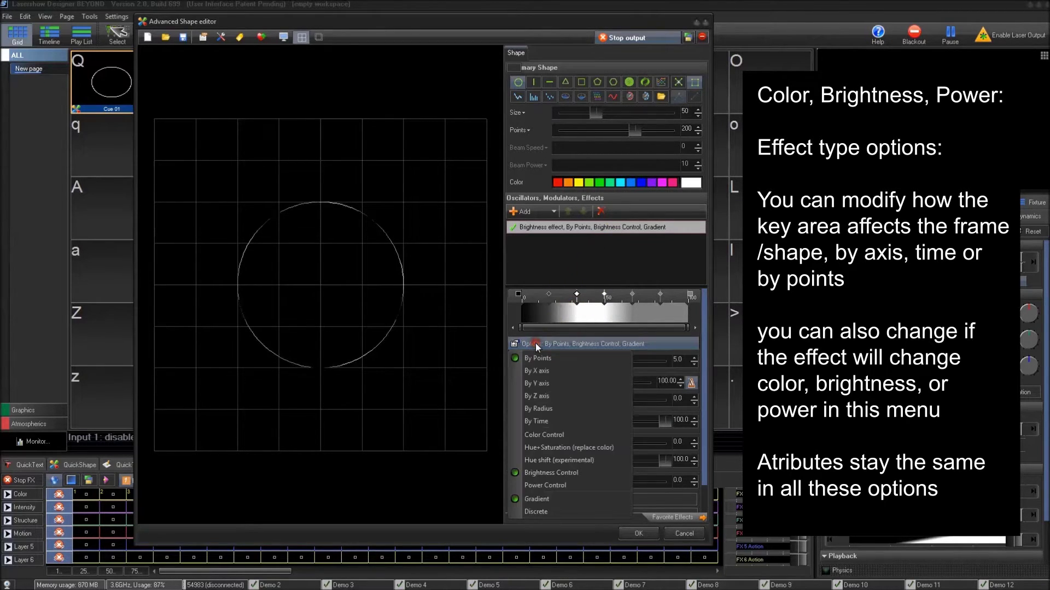
left_click(571, 486)
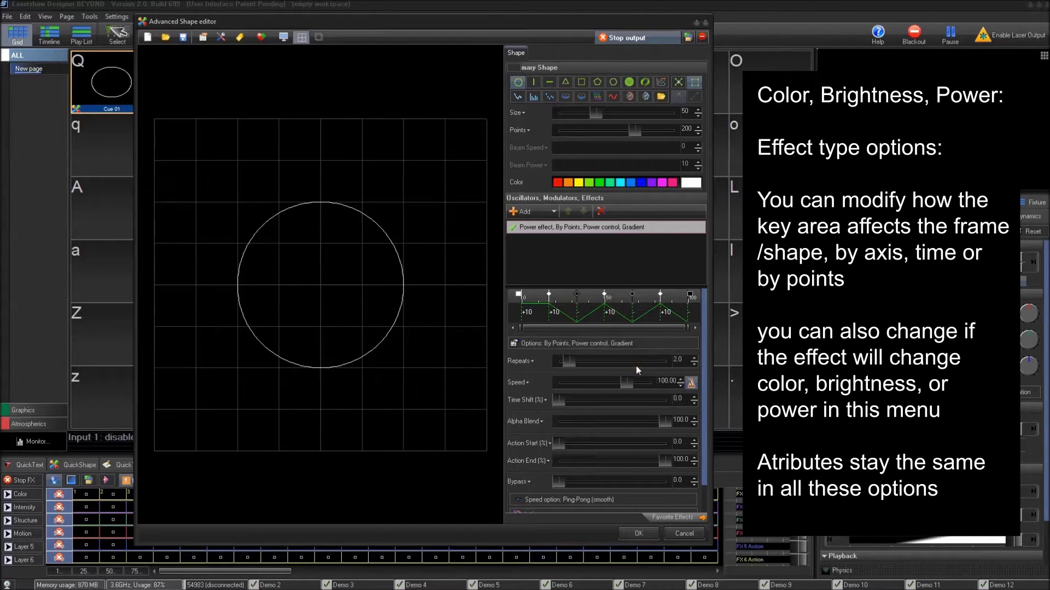
double_click(554, 296)
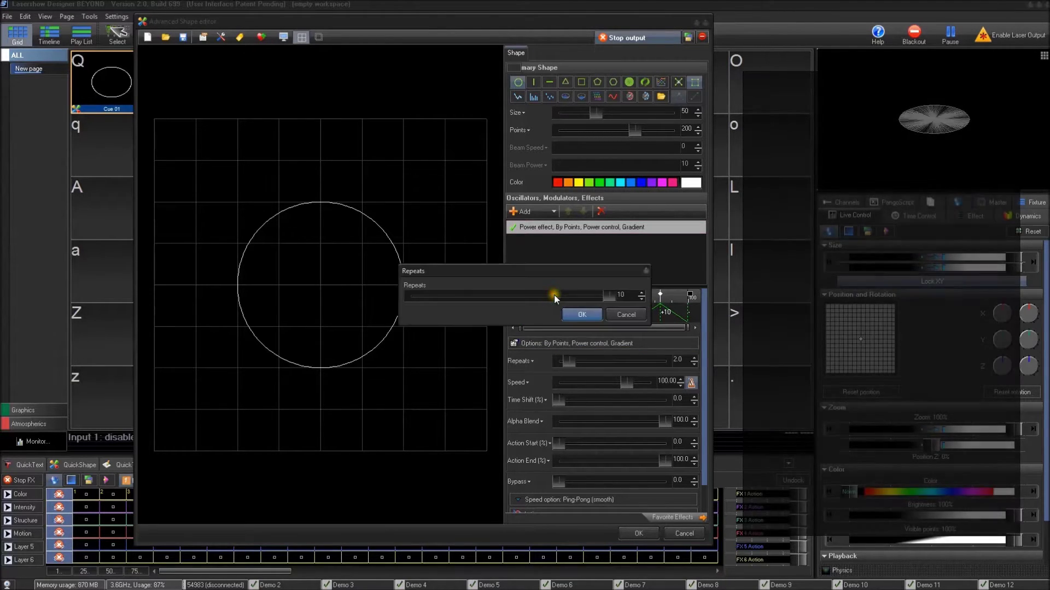
left_click(582, 316)
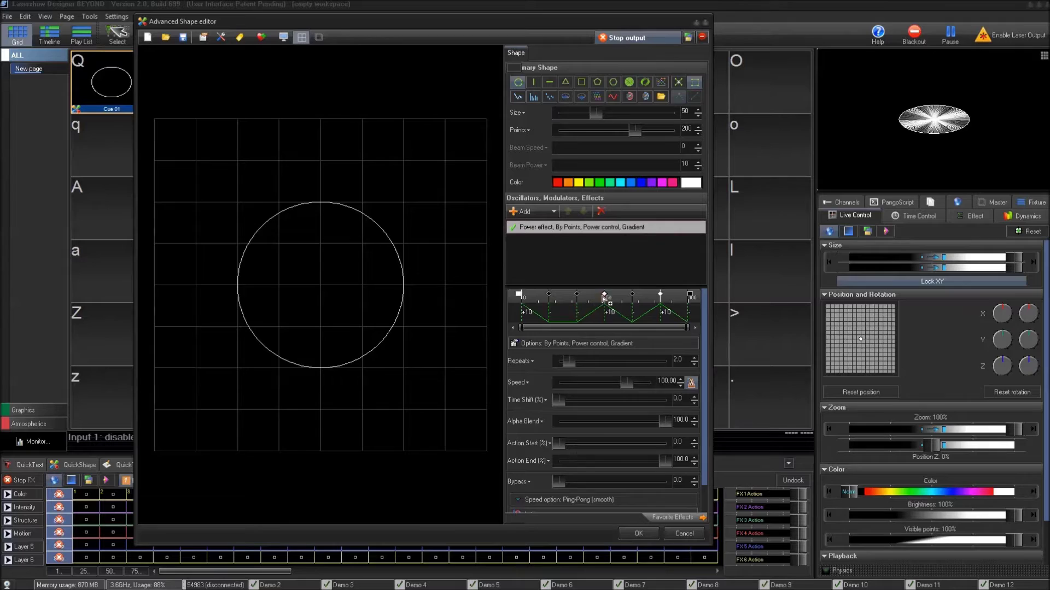
left_click(601, 384)
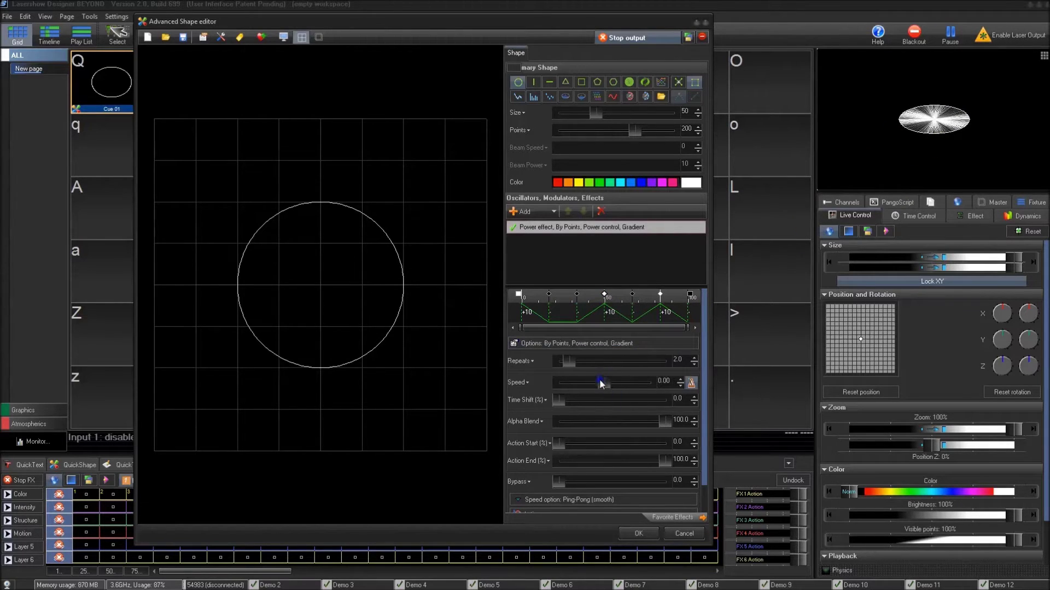
mouse_move(604, 297)
left_mouse_down()
mouse_move(506, 325)
mouse_move(608, 316)
left_mouse_up()
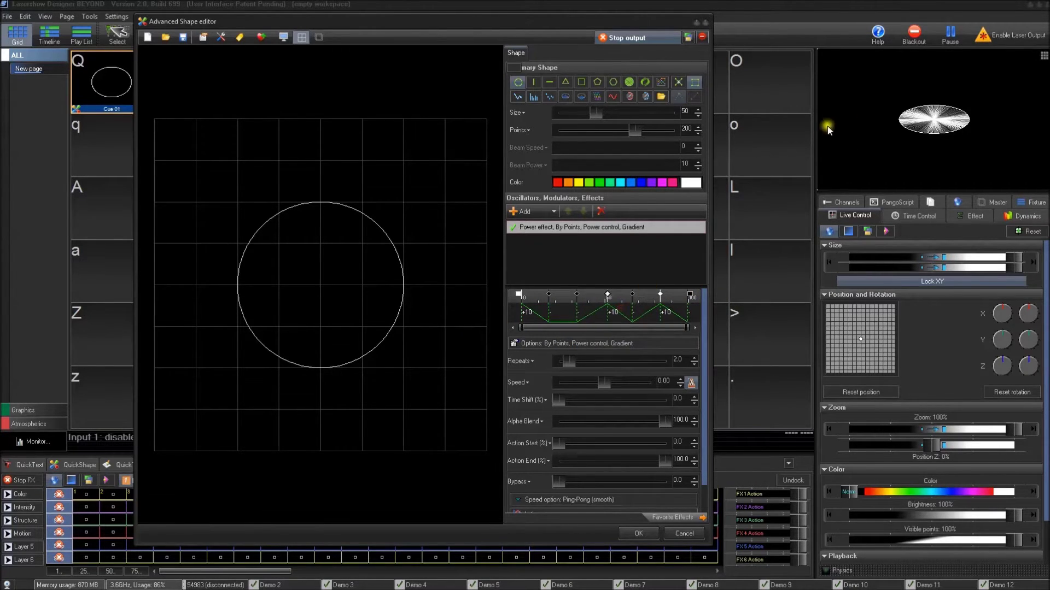
Recolour one power curve point and delete the yellow, middle and right points
right_click(577, 300)
left_click(579, 334)
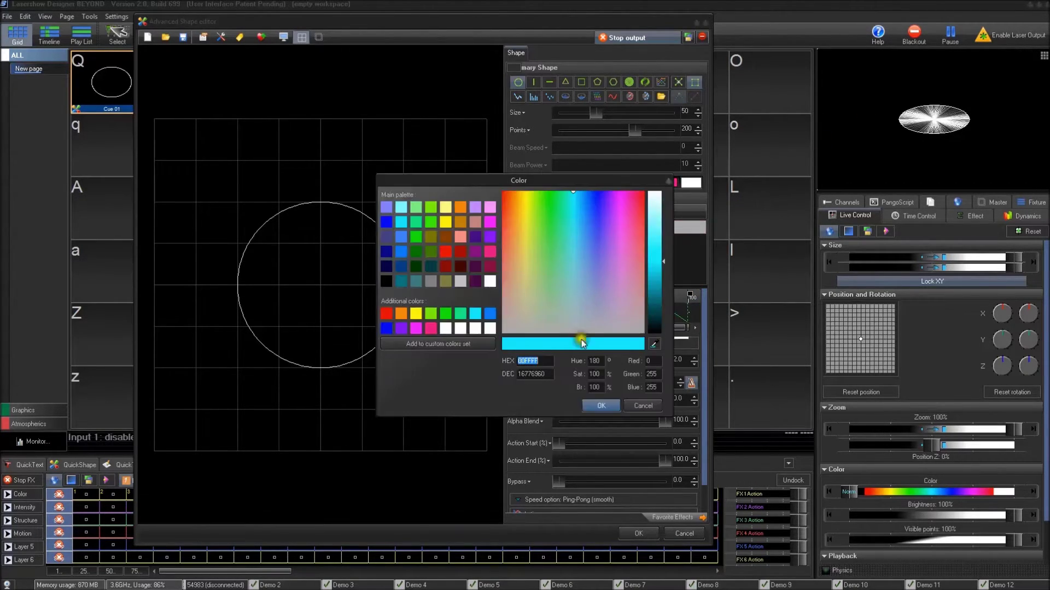
left_click(629, 399)
right_click(581, 300)
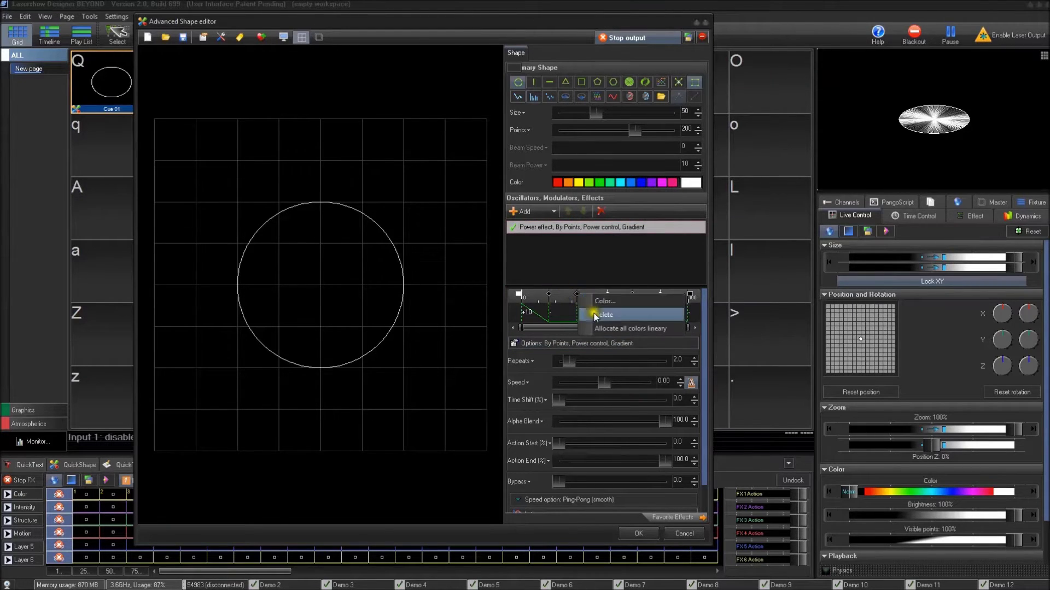
left_click(594, 314)
right_click(633, 301)
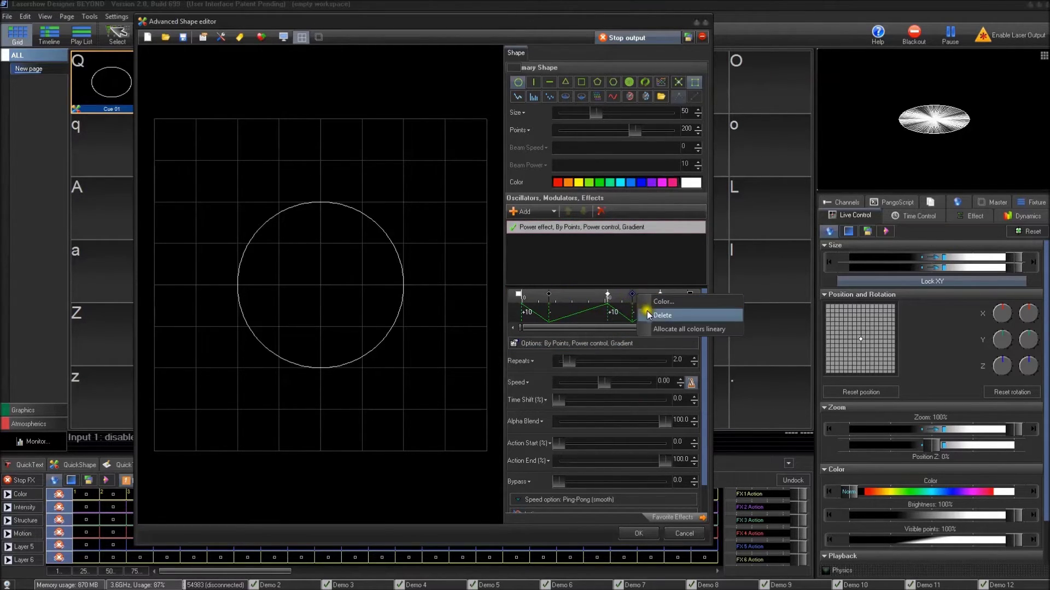
left_click(646, 314)
right_click(661, 296)
left_click(691, 316)
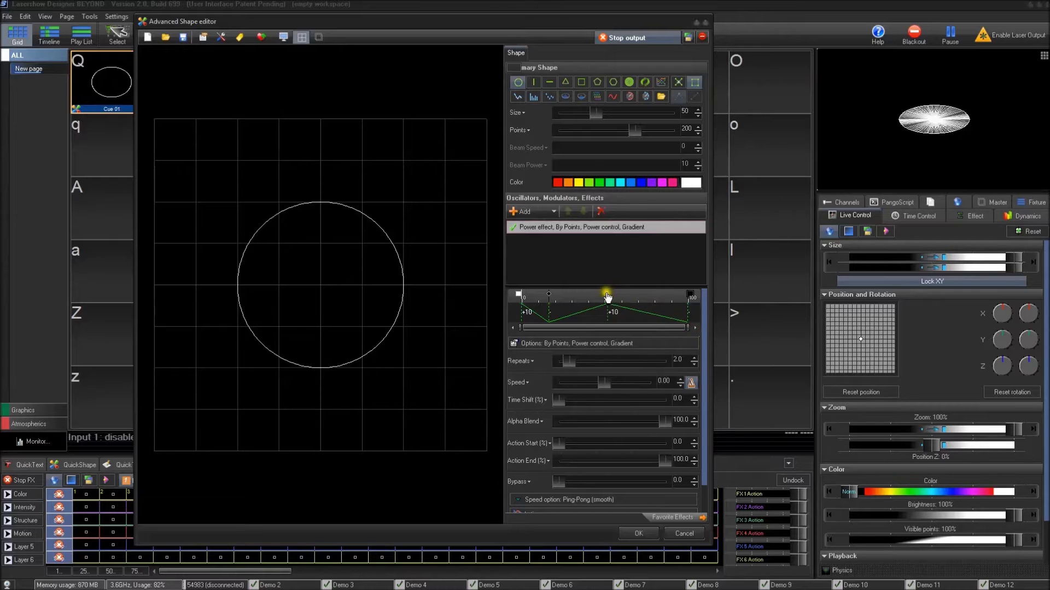
Shift the middle point right, keep Repeats at 2, and move the peak point to +10
mouse_move(607, 294)
left_mouse_down()
mouse_move(656, 300)
mouse_move(621, 294)
left_mouse_up()
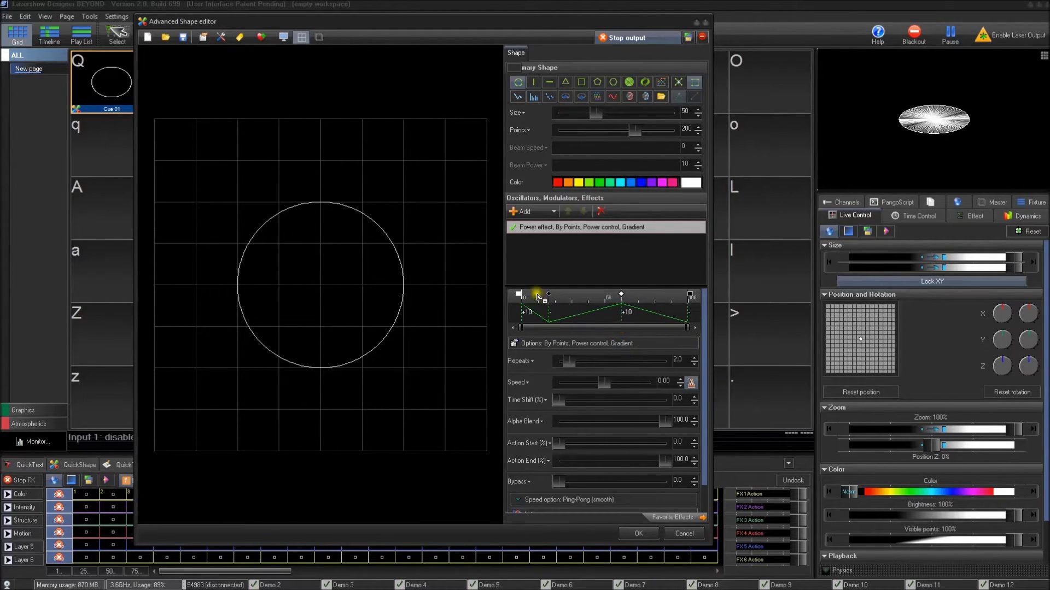
double_click(526, 310)
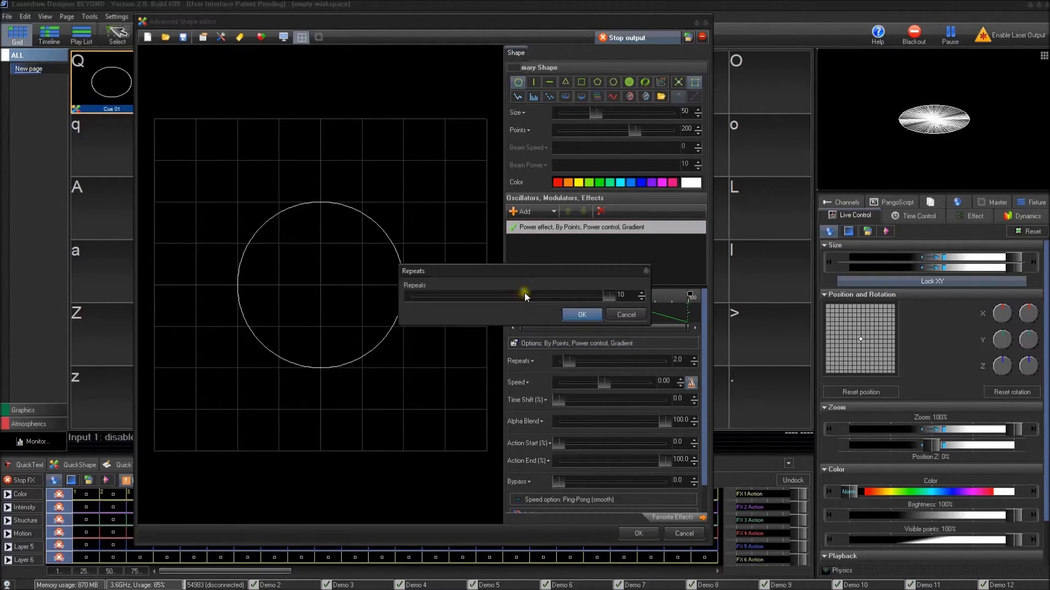
left_click(582, 315)
mouse_move(620, 296)
left_mouse_down()
mouse_move(550, 300)
mouse_move(644, 294)
mouse_move(609, 295)
left_mouse_up()
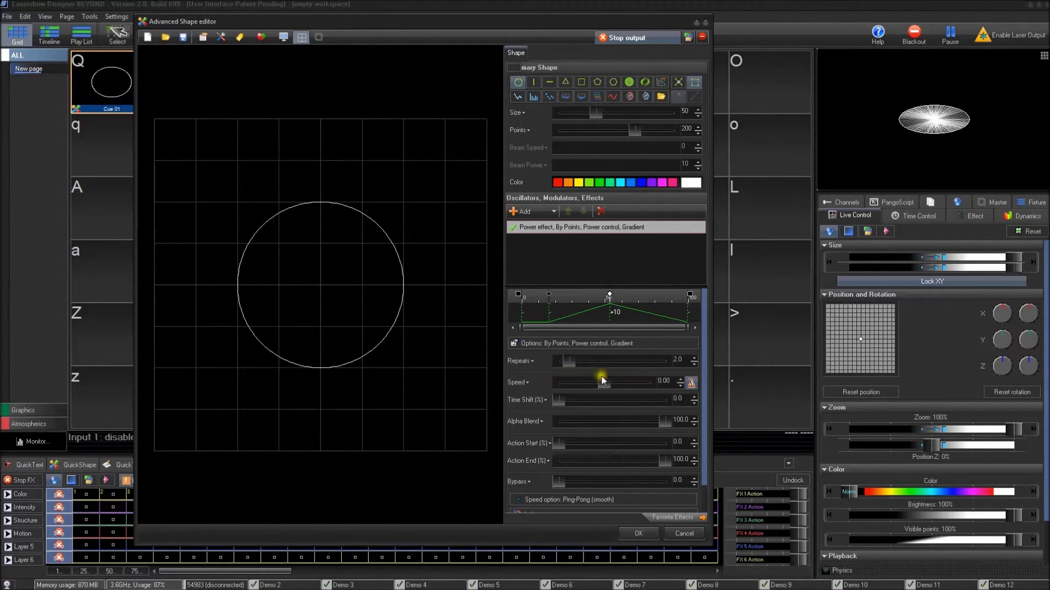
Switch the effect to Color Control and make the first gradient stop red
left_click(553, 345)
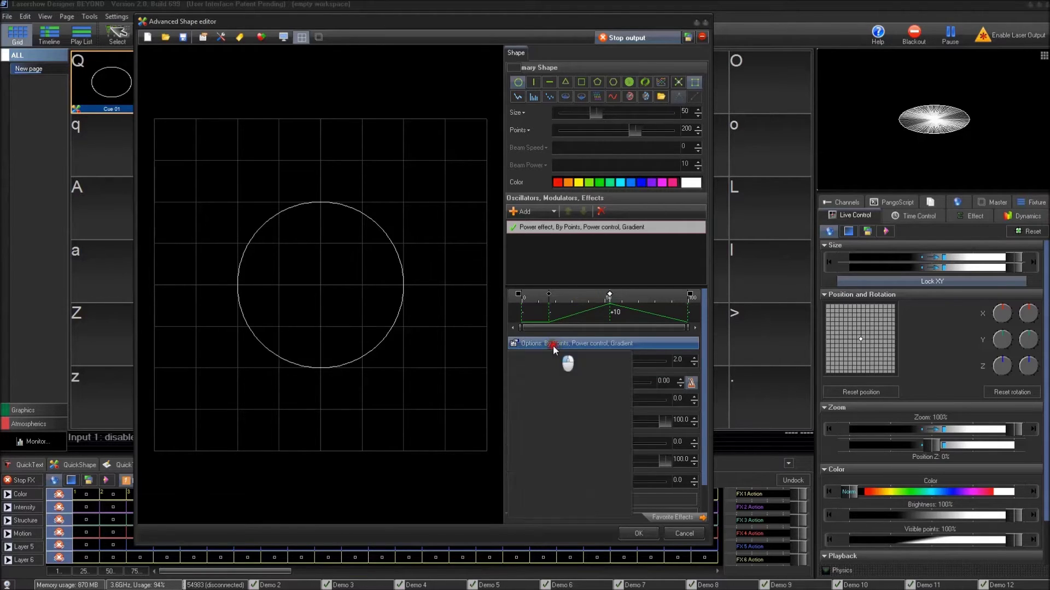
left_click(558, 434)
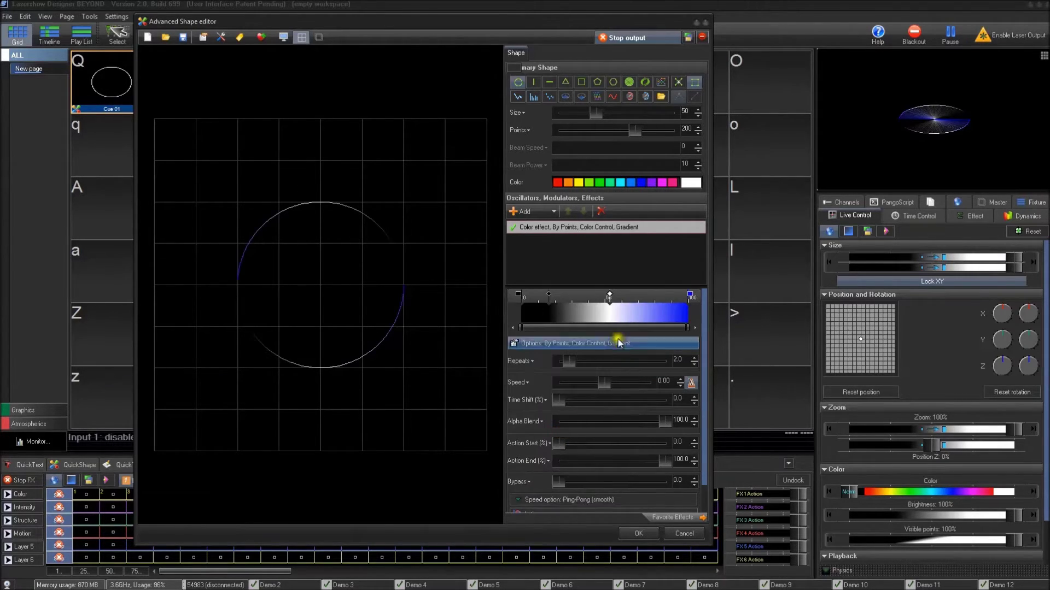
left_click(549, 299)
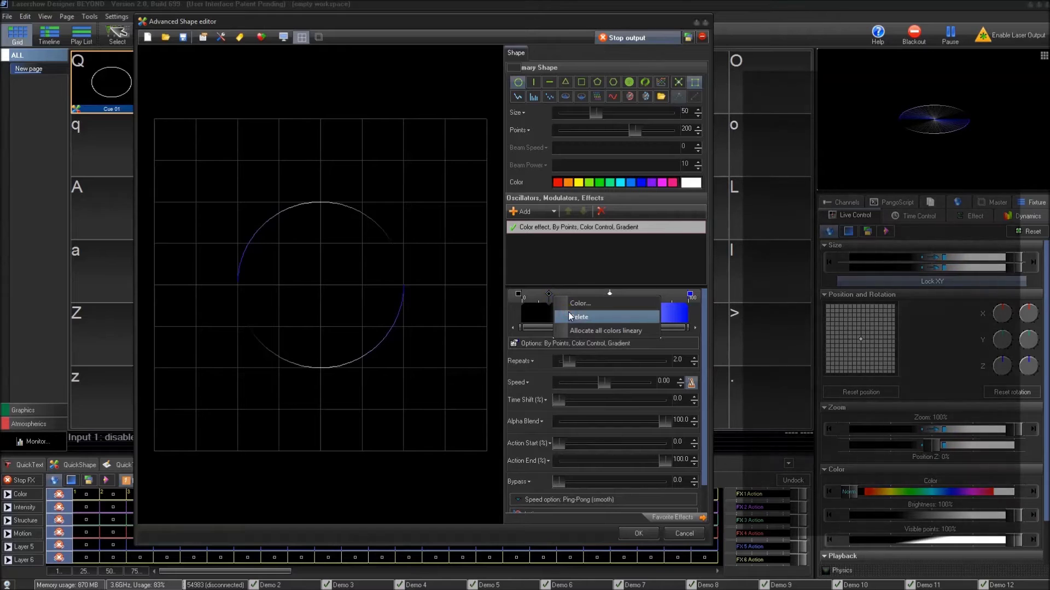
left_click(569, 312)
double_click(444, 252)
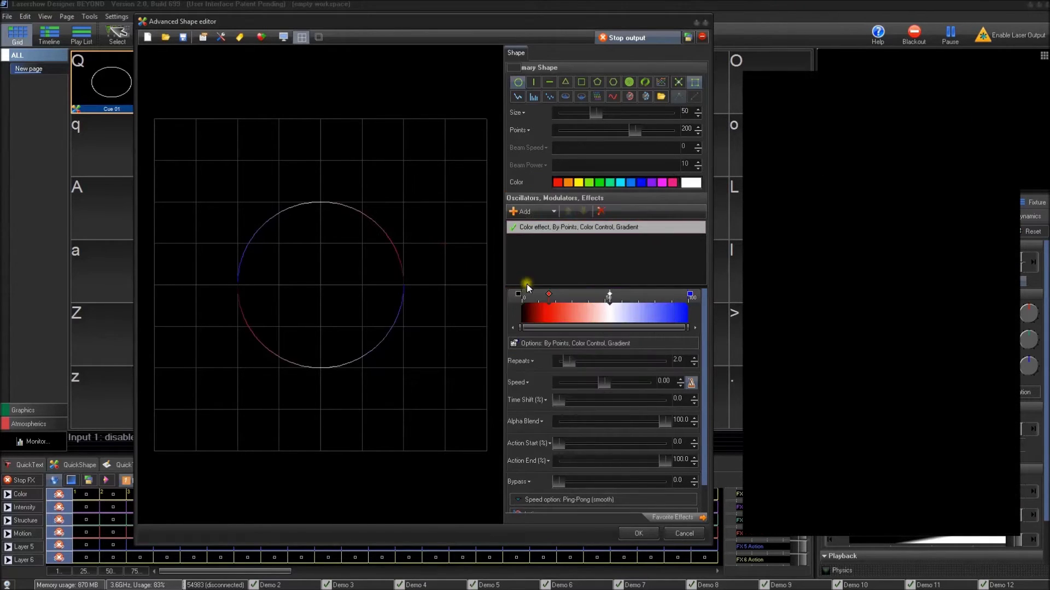
double_click(519, 300)
double_click(447, 250)
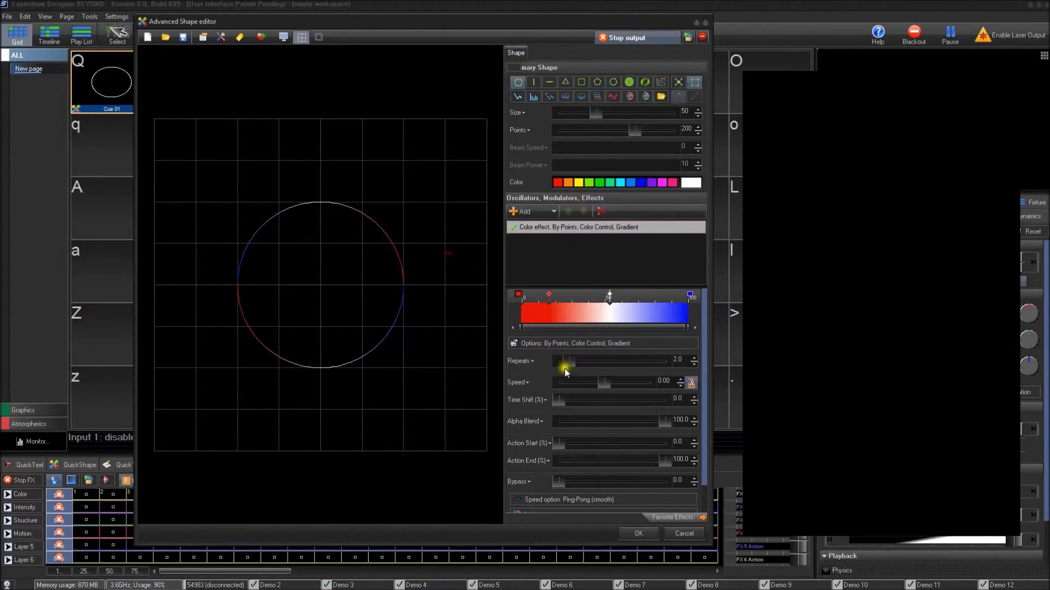
Delete the extra red stop and make the middle gradient stop yellow
left_click(549, 295)
left_click(564, 319)
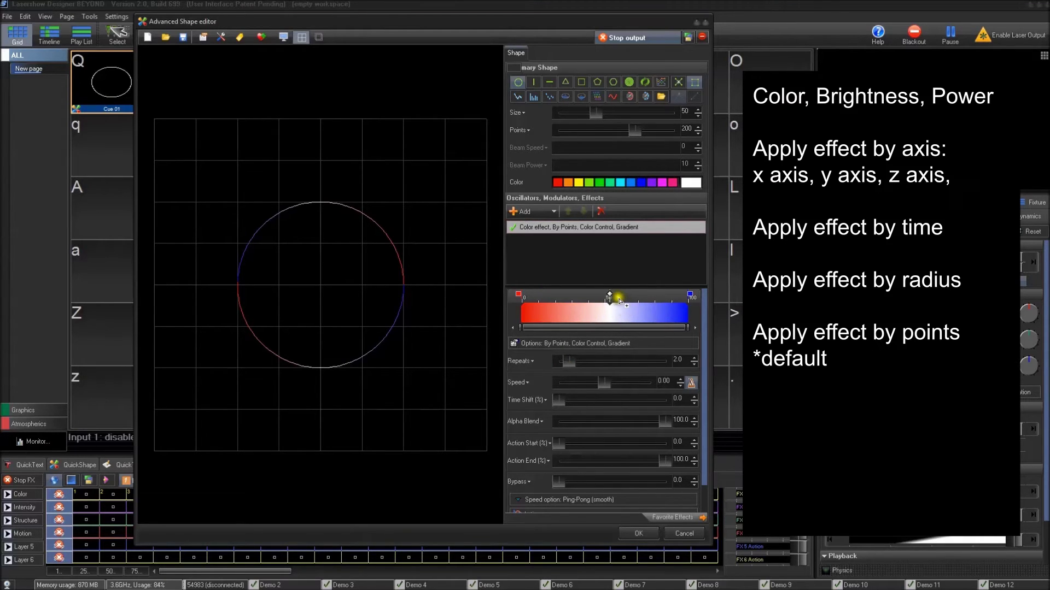
double_click(609, 296)
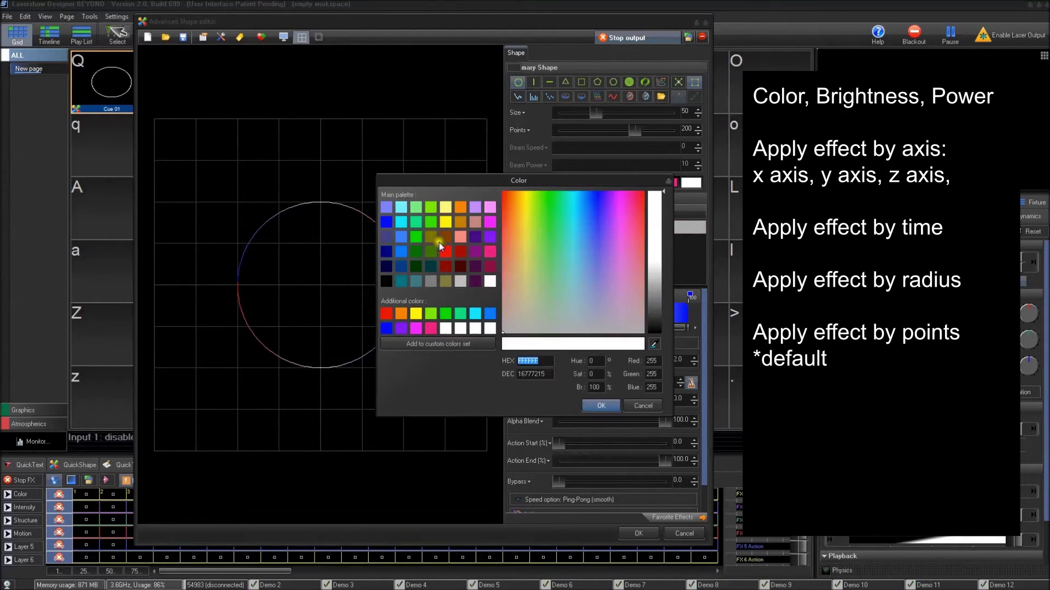
double_click(439, 224)
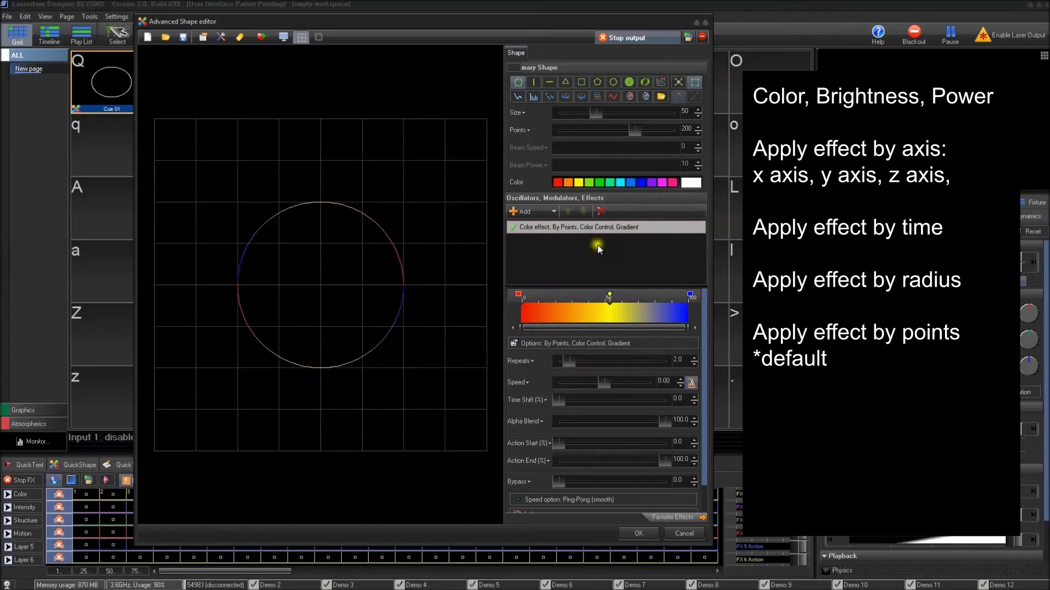
left_click(585, 342)
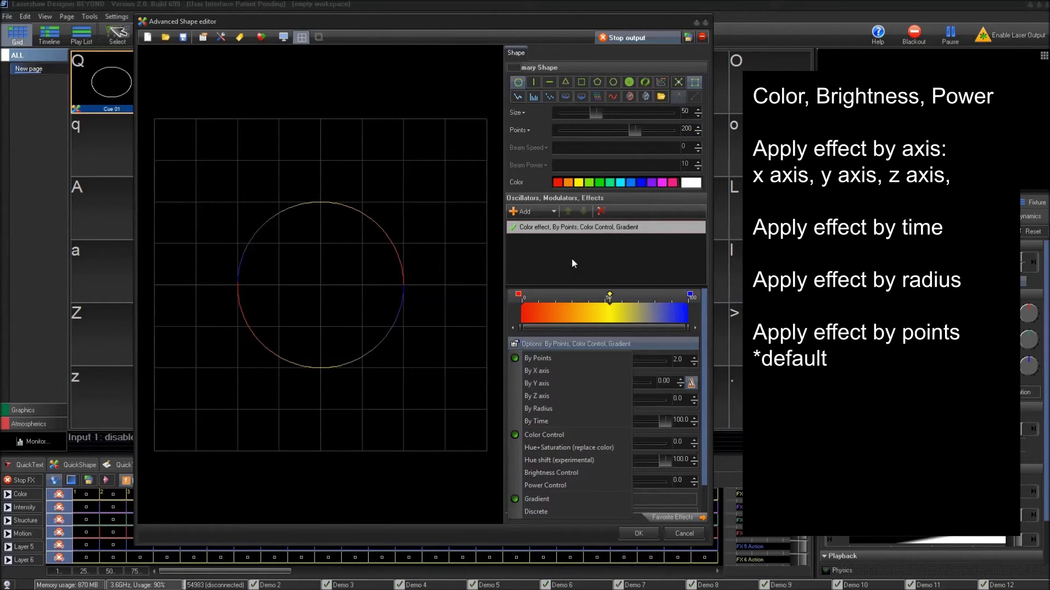
Apply the gradient By X axis, briefly browsing the effects list without adding one
left_click(557, 356)
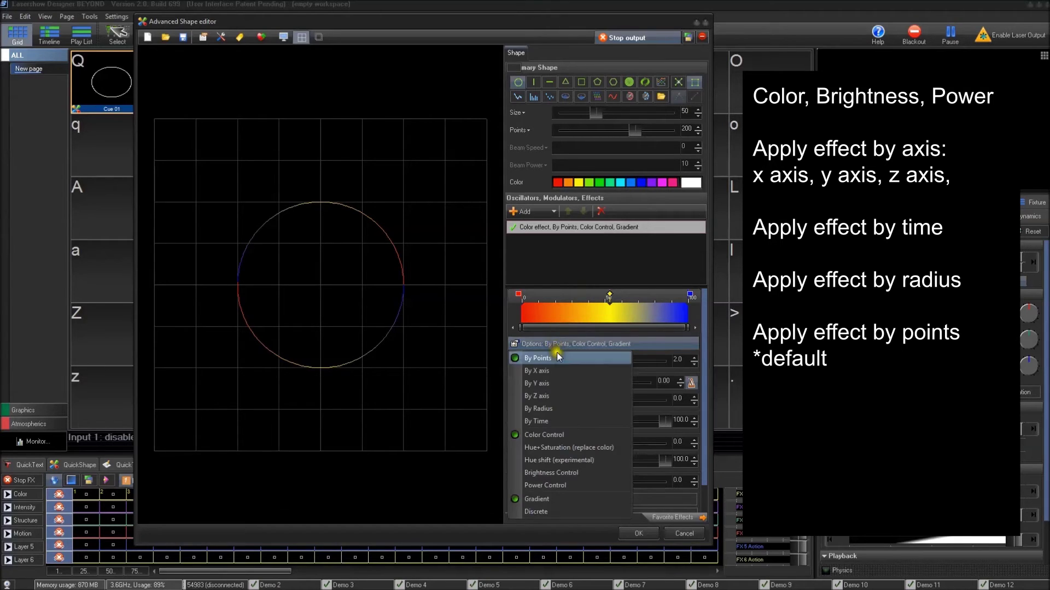
left_click(559, 372)
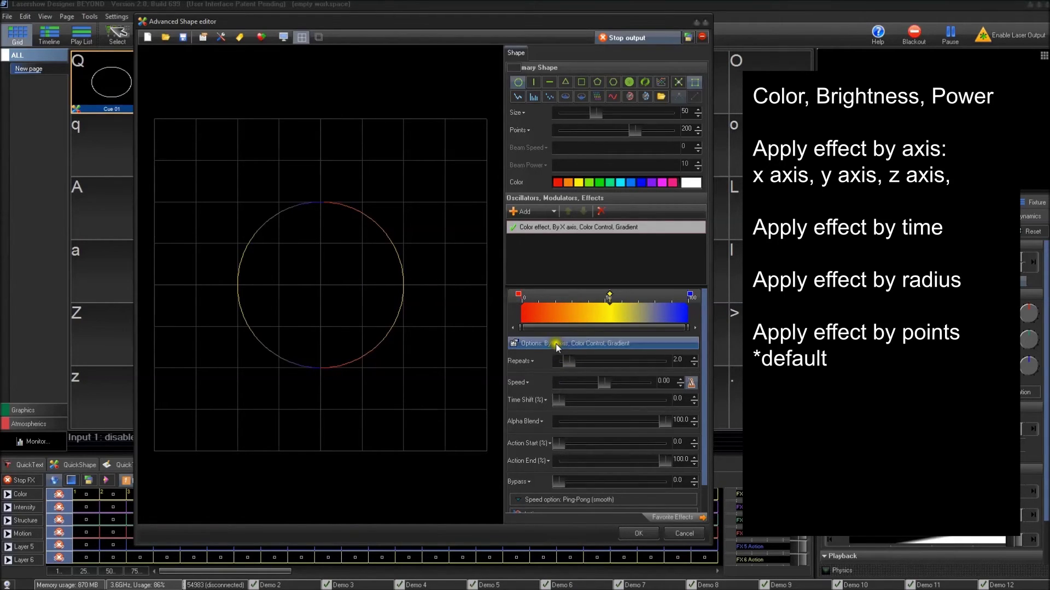
left_click(529, 215)
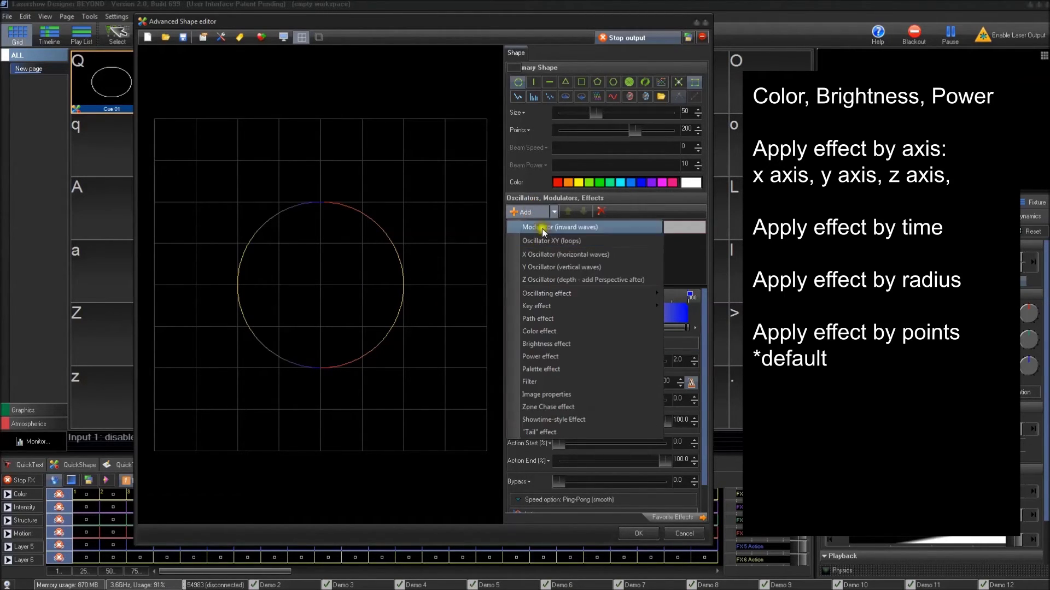
left_click(676, 249)
Try By Y axis and By Z axis with a tilted preview, then choose By Radius
left_click(566, 343)
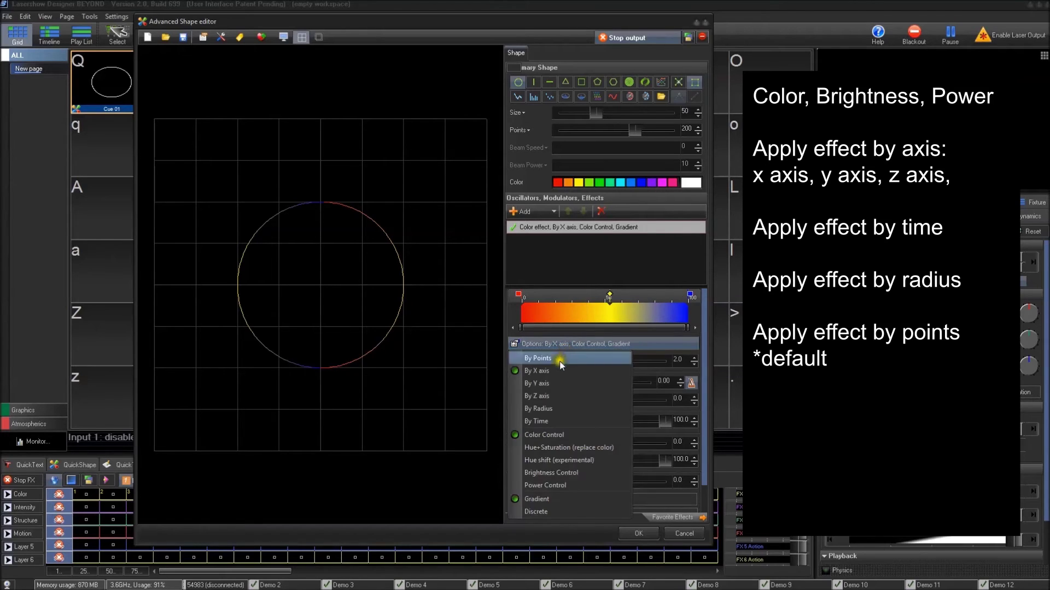
left_click(522, 376)
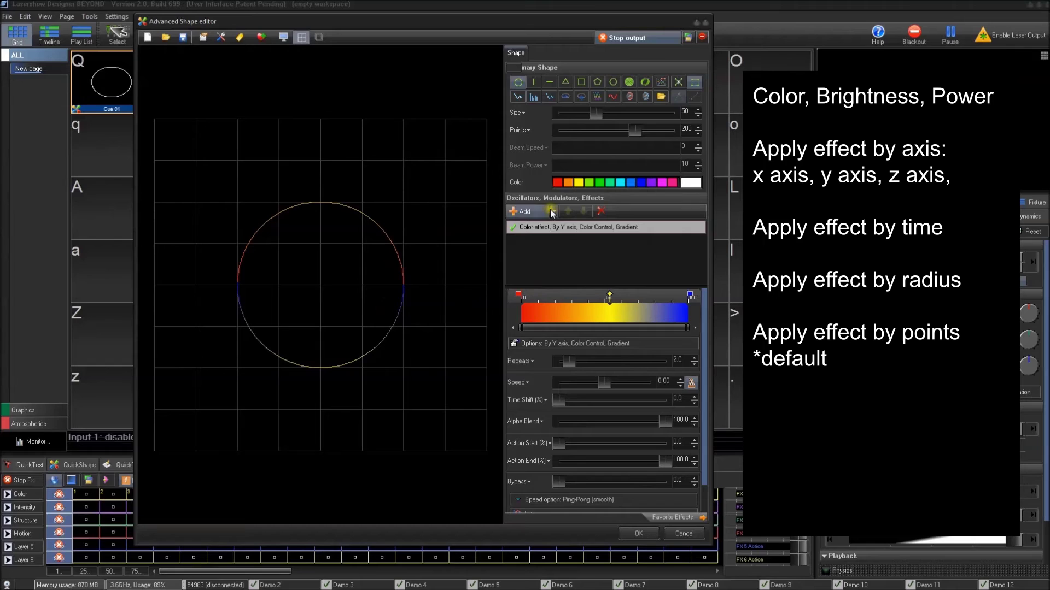
left_click(549, 343)
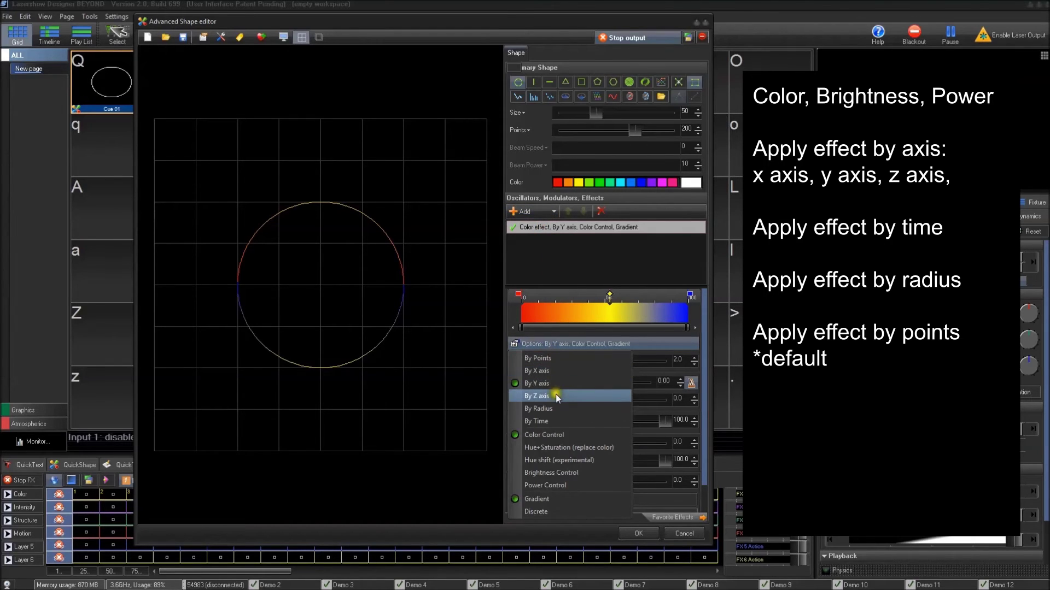
left_click(553, 397)
left_click_drag(423, 315, 408, 324)
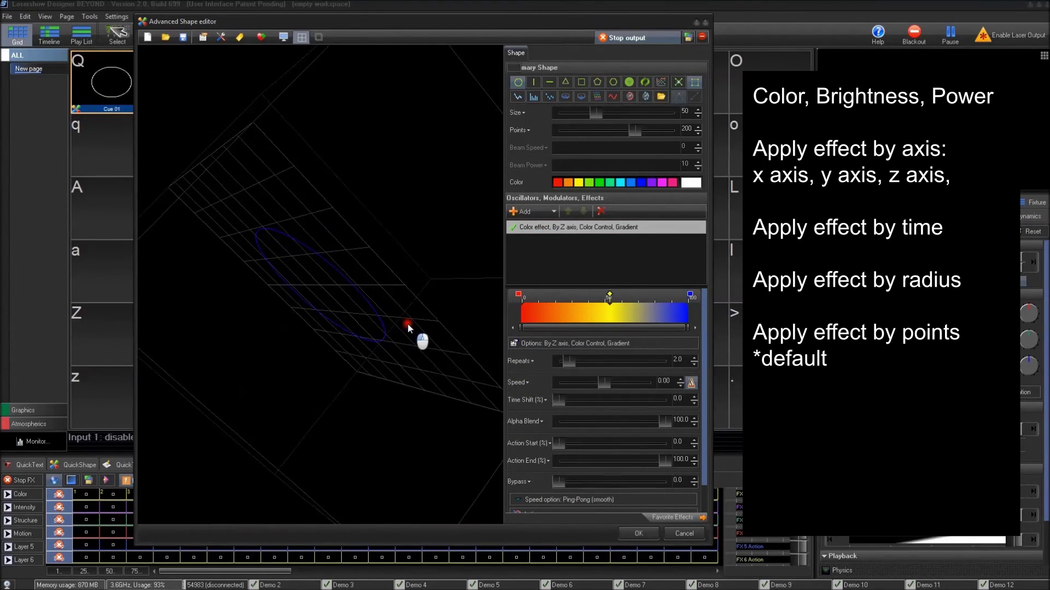
left_click(595, 345)
left_click(560, 407)
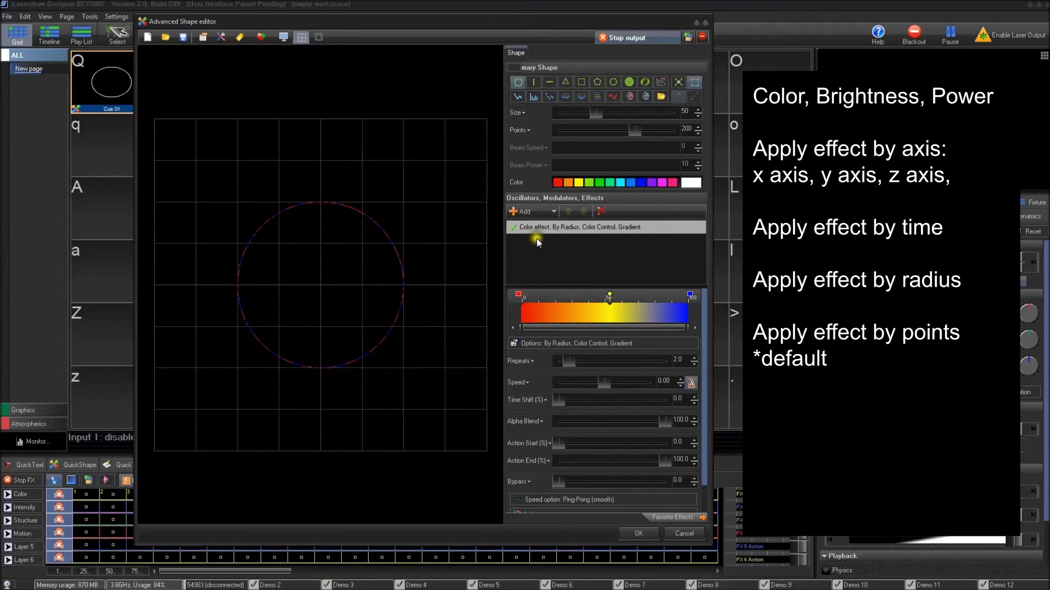
Set the gradient to By Time, enter speed 100, then reset the speed to 0
left_click(590, 343)
left_click(551, 416)
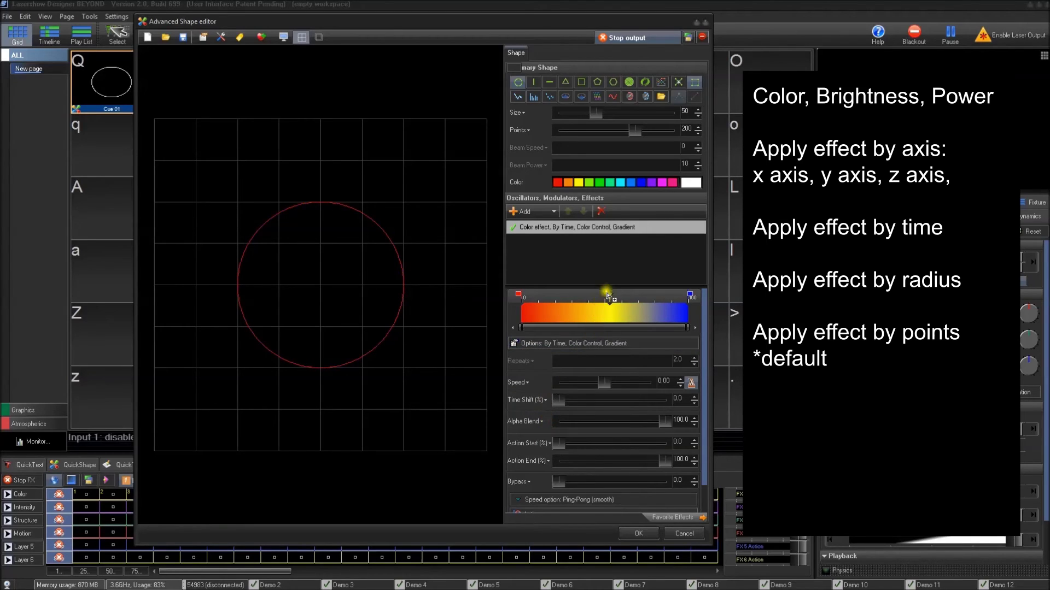
left_click(607, 297)
type("100")
key("Return")
double_click(646, 387)
left_click(546, 344)
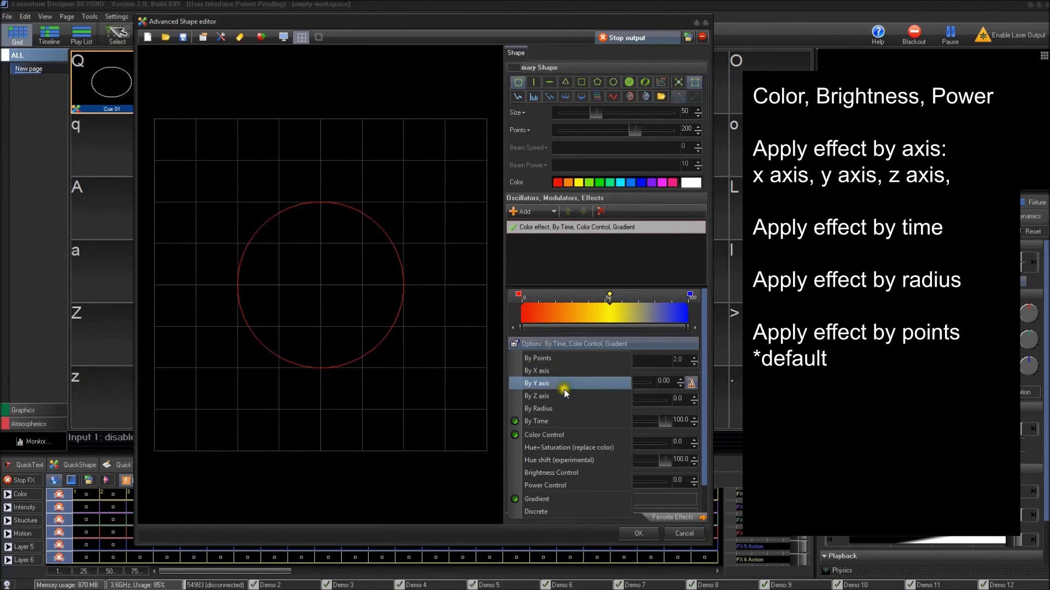
left_click(593, 247)
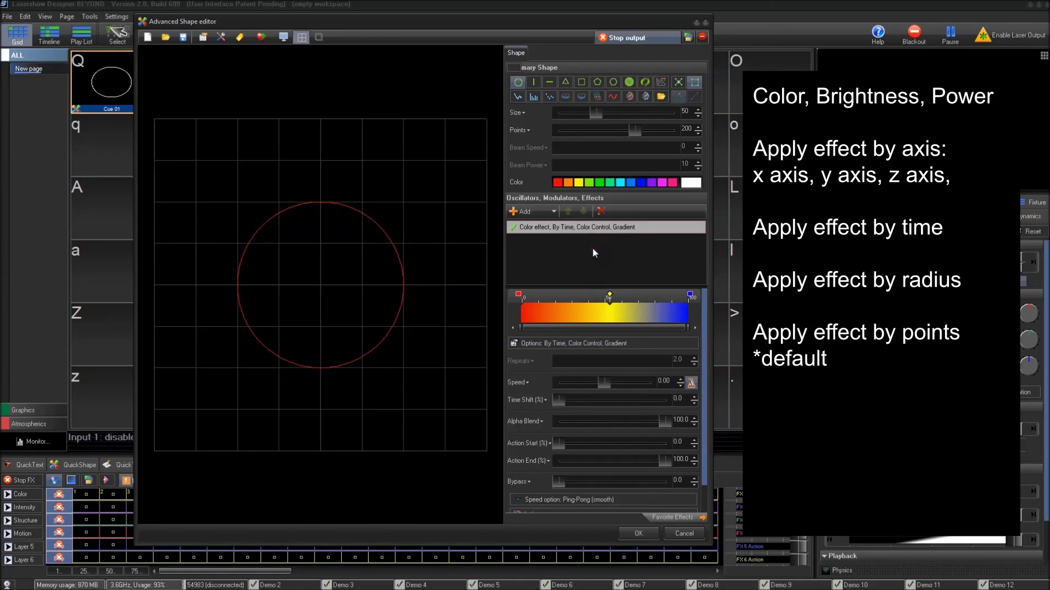